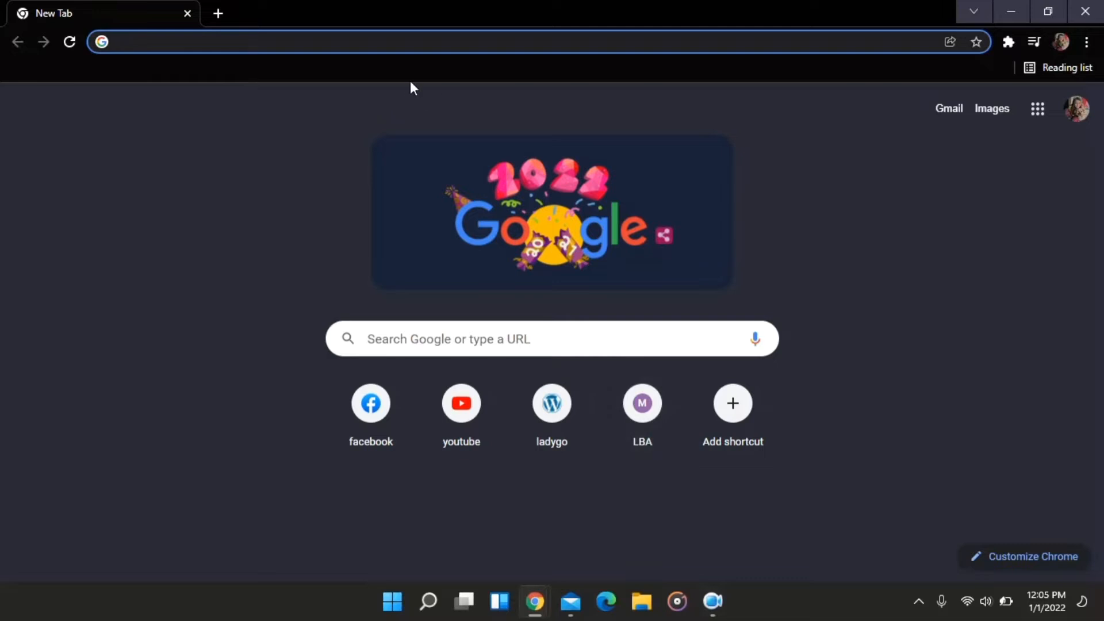
# Step: Open wphope.com from the address bar suggestions and scroll through its homepage
pyautogui.click(386, 35)
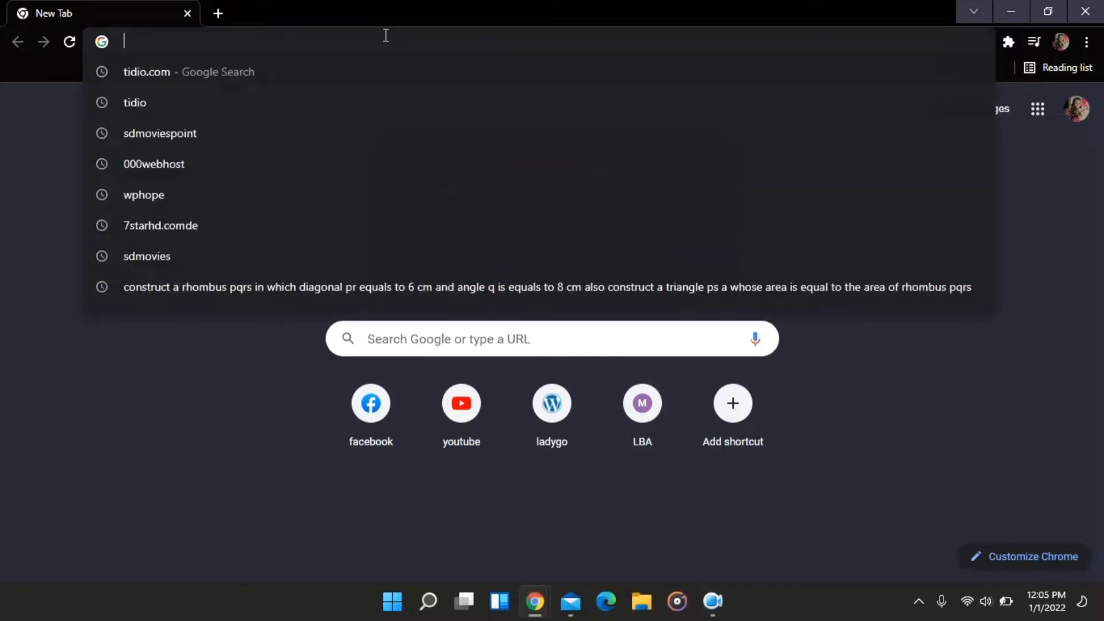
pyautogui.write('wphope.com')
pyautogui.click(381, 73)
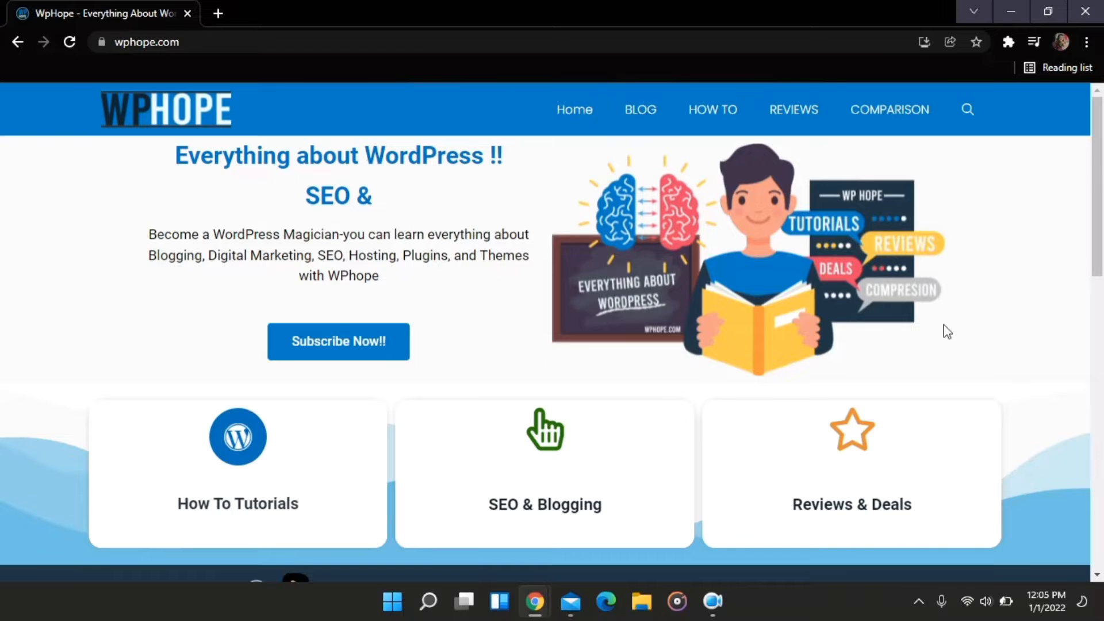
pyautogui.scroll(-1, 748, 227)
pyautogui.scroll(-1, 748, 227)
pyautogui.scroll(2, 749, 227)
# Step: In a new tab, search Google for tidio.com and scroll through the results
pyautogui.click(219, 16)
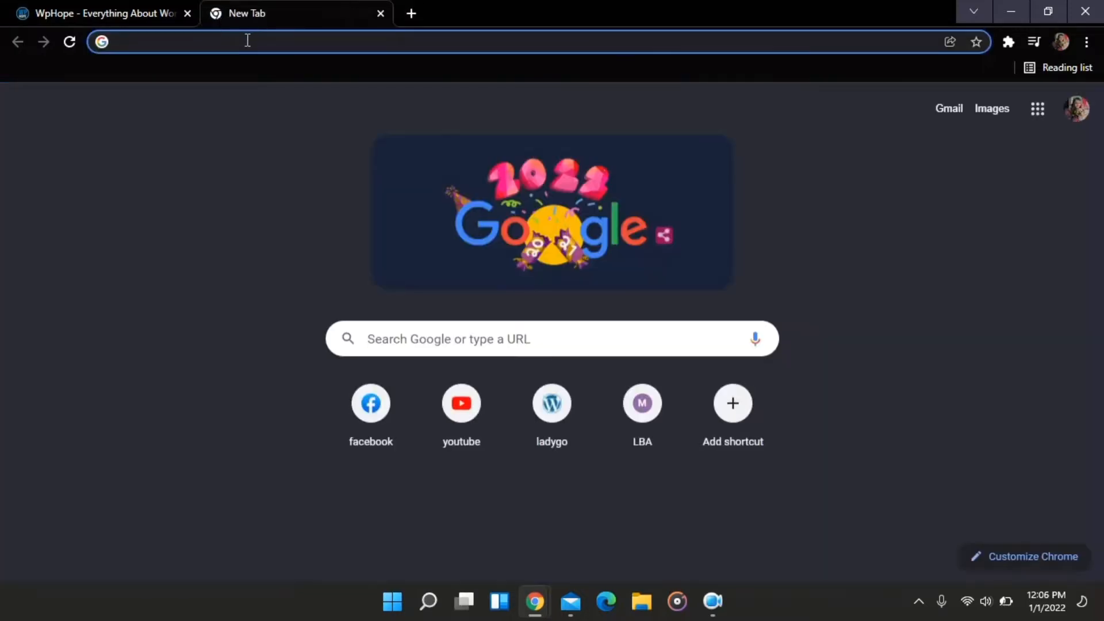
pyautogui.click(246, 40)
pyautogui.write('tidio')
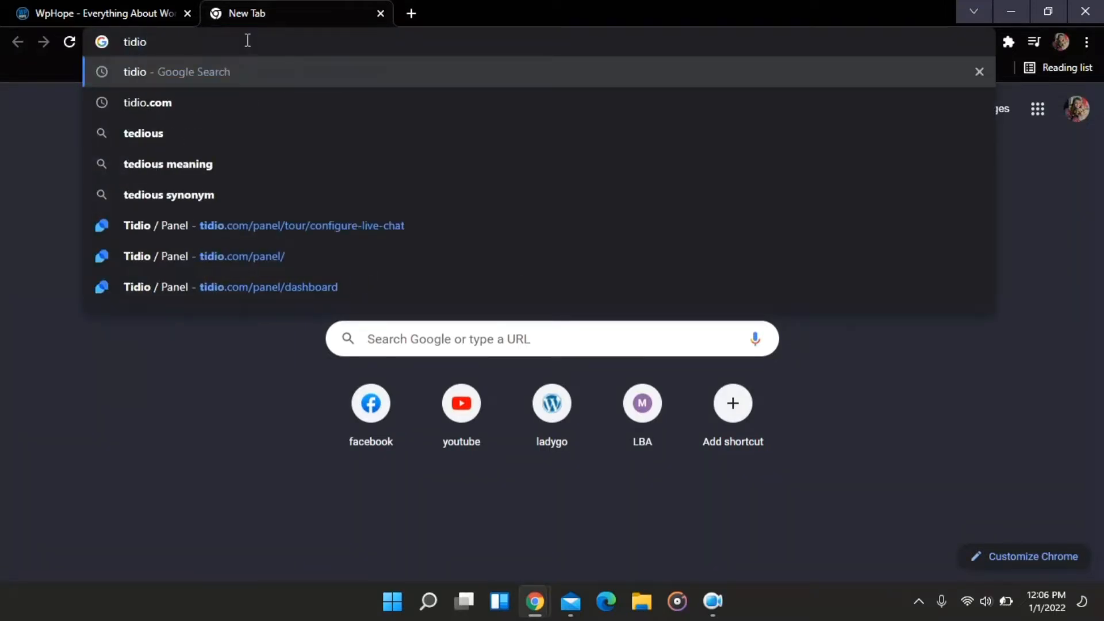
pyautogui.write('.com')
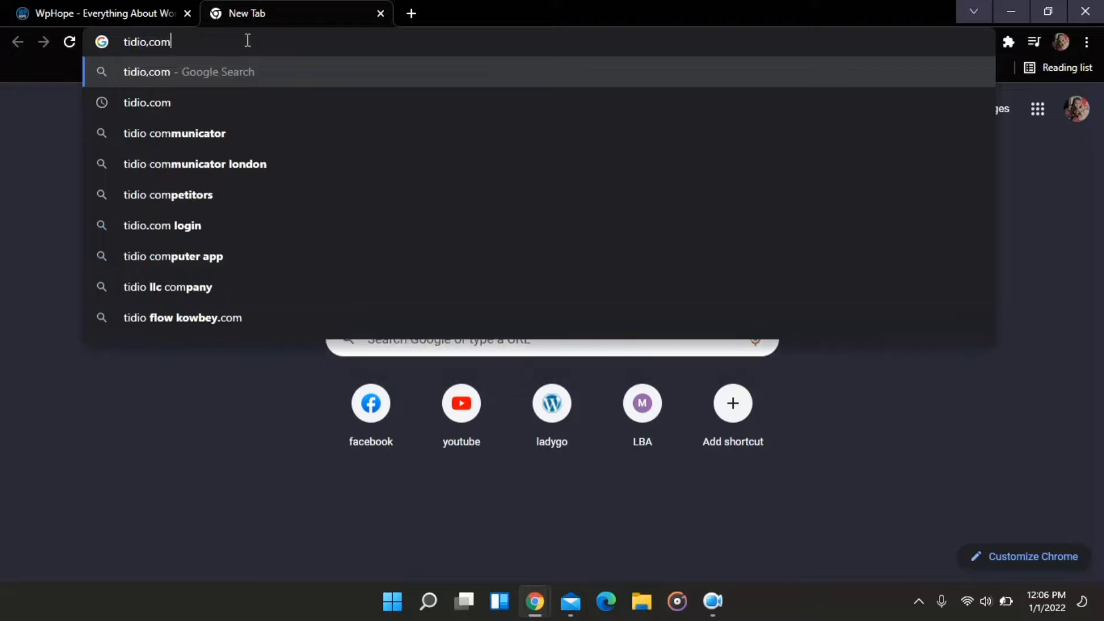
pyautogui.click(220, 93)
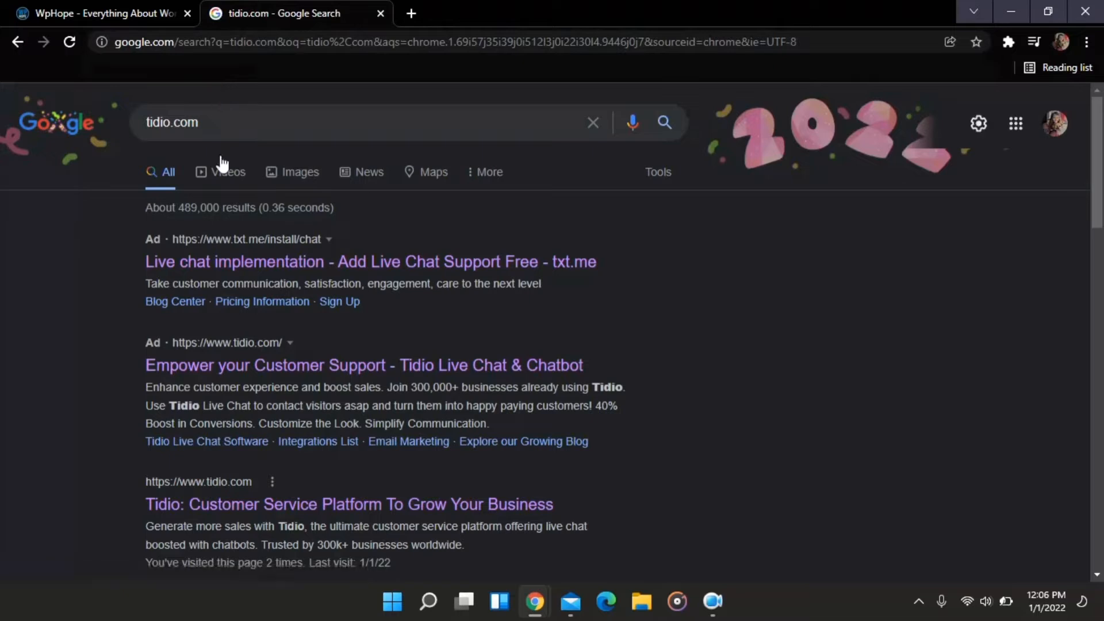
pyautogui.scroll(-3, 241, 256)
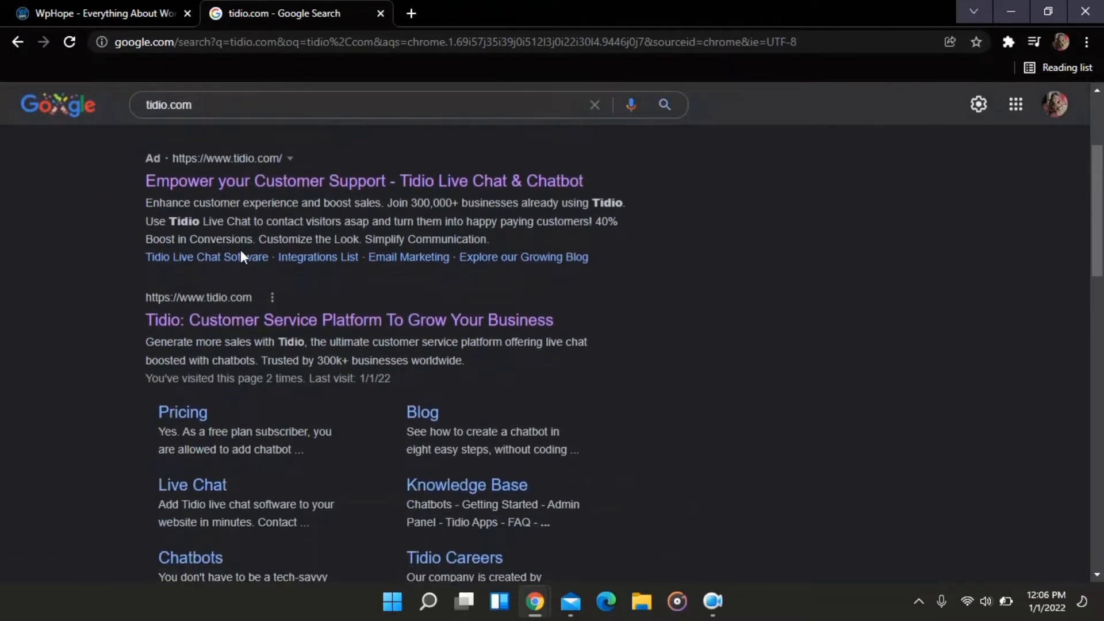
pyautogui.click(339, 332)
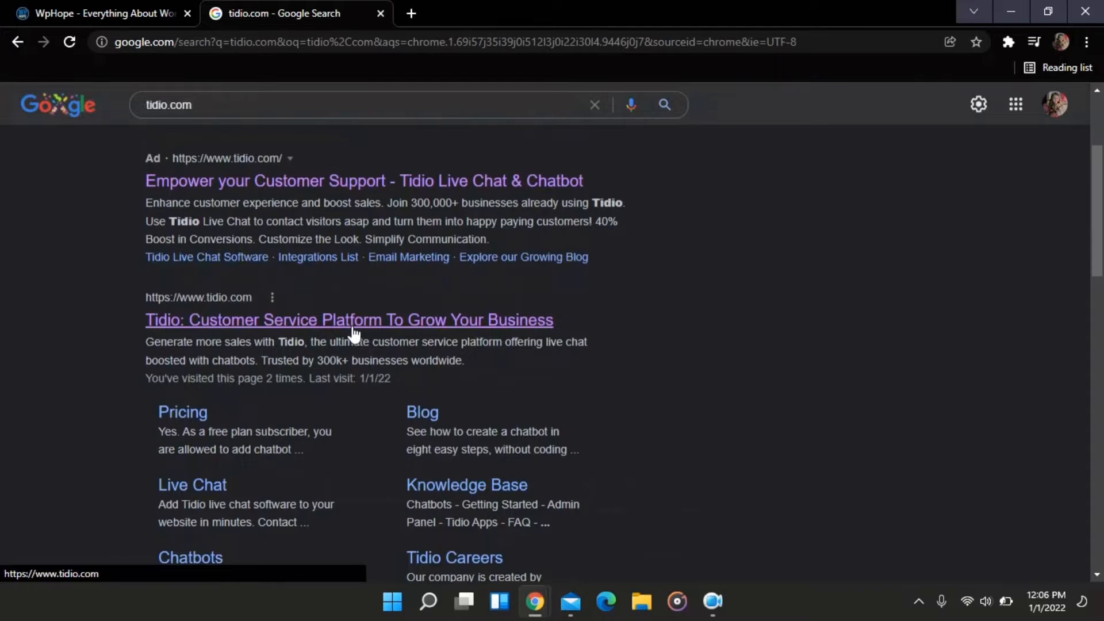
# Step: Open the Tidio site, start e-mail sign-up, and enter the account e-mail address
pyautogui.click(353, 331)
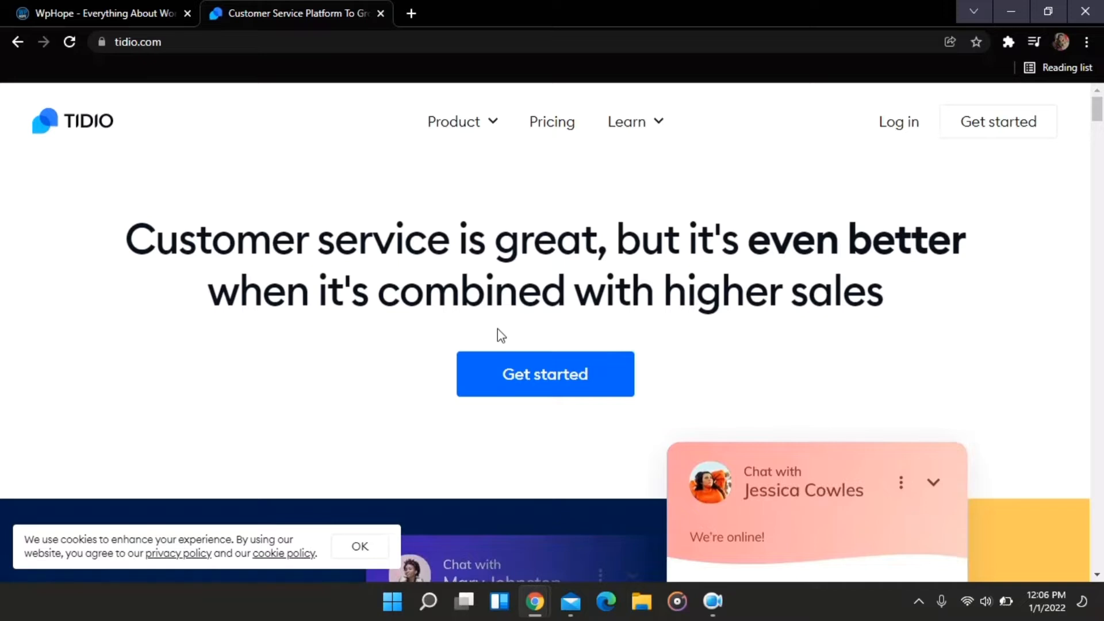
pyautogui.click(517, 375)
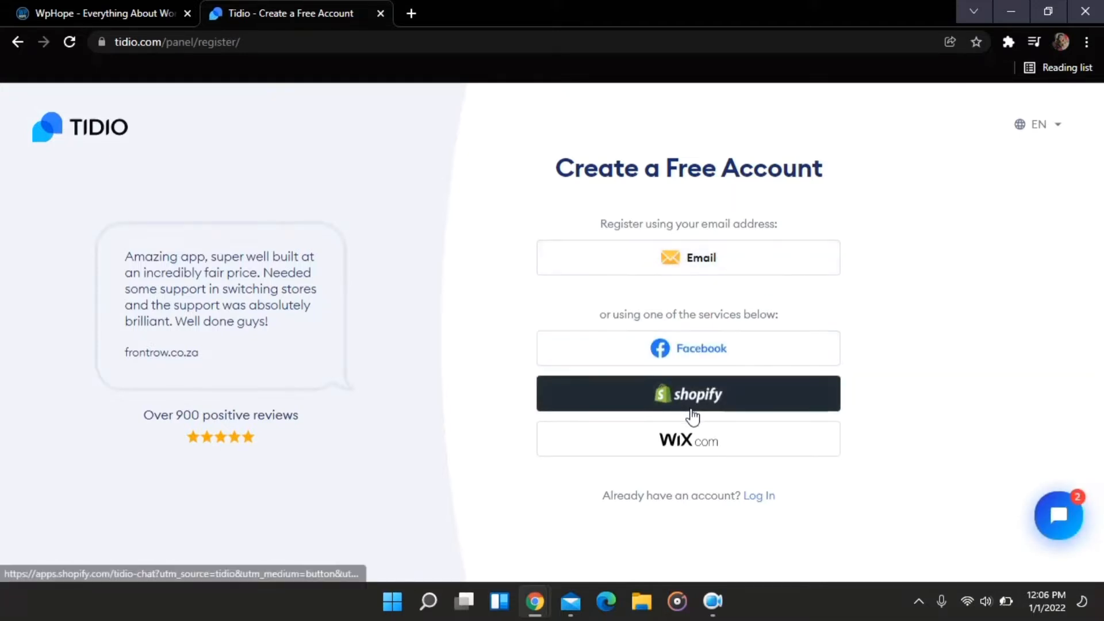
pyautogui.click(700, 257)
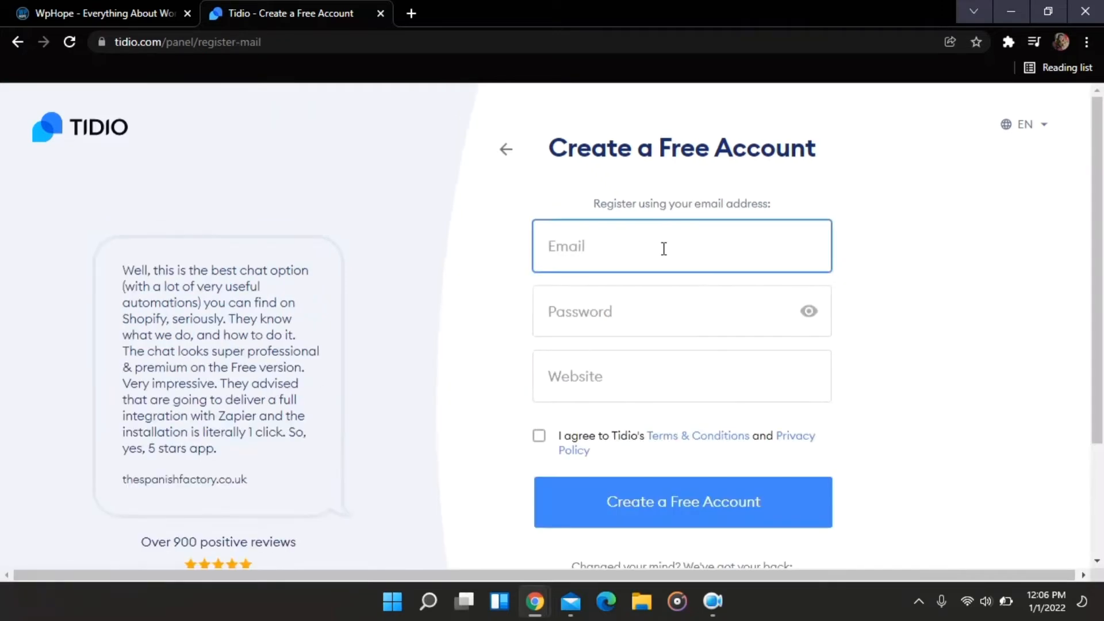
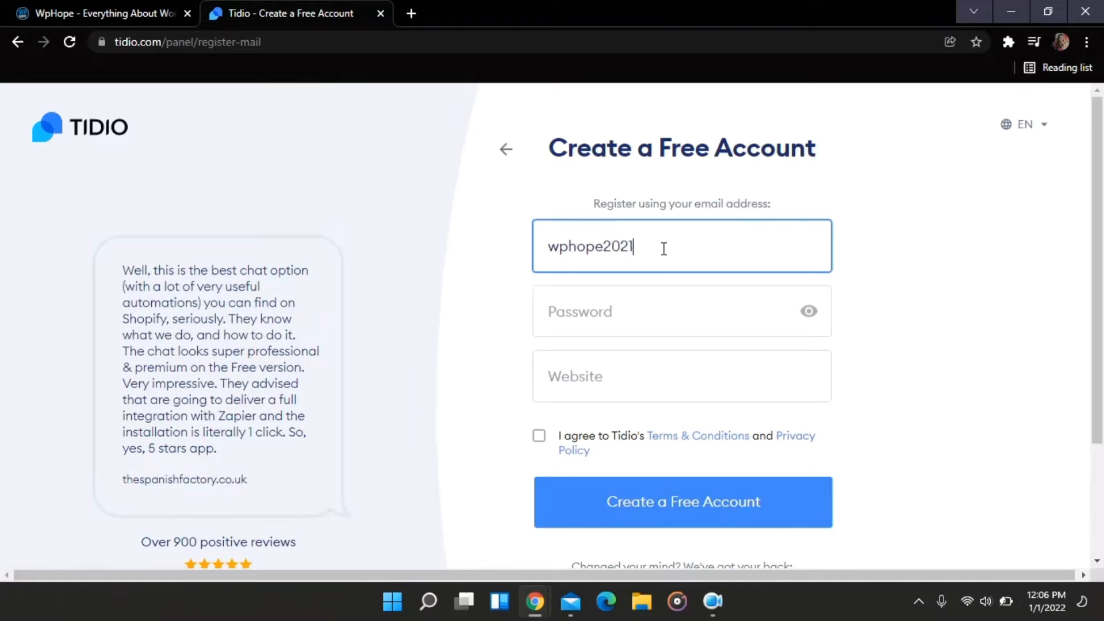
# Step: Paste a strong account password into the Password field, clearing a stray character
pyautogui.click(632, 300)
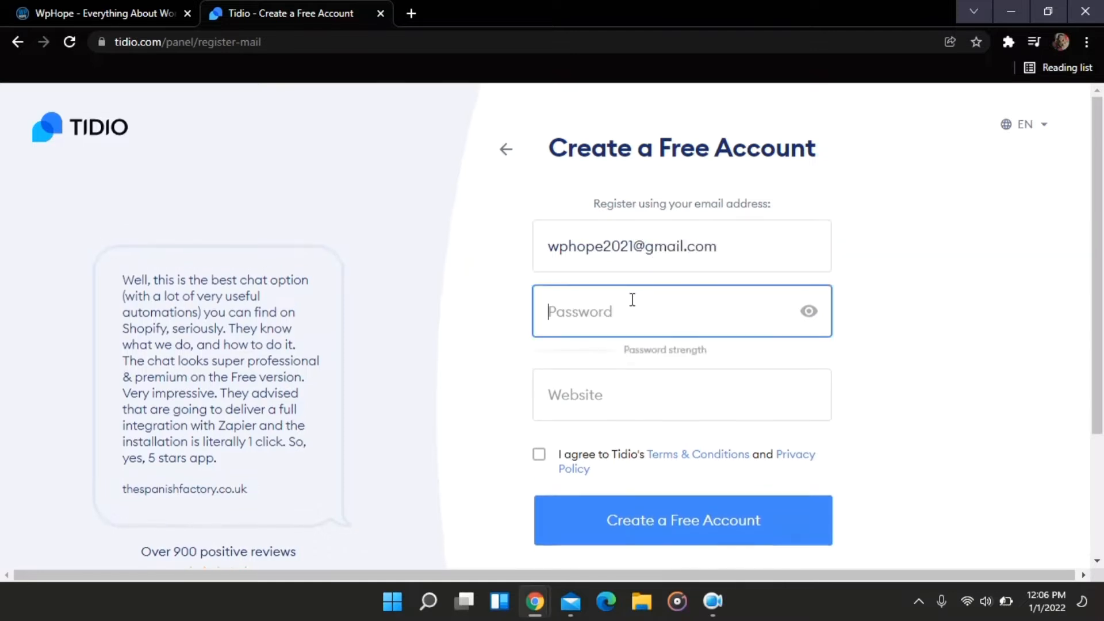
pyautogui.write('w')
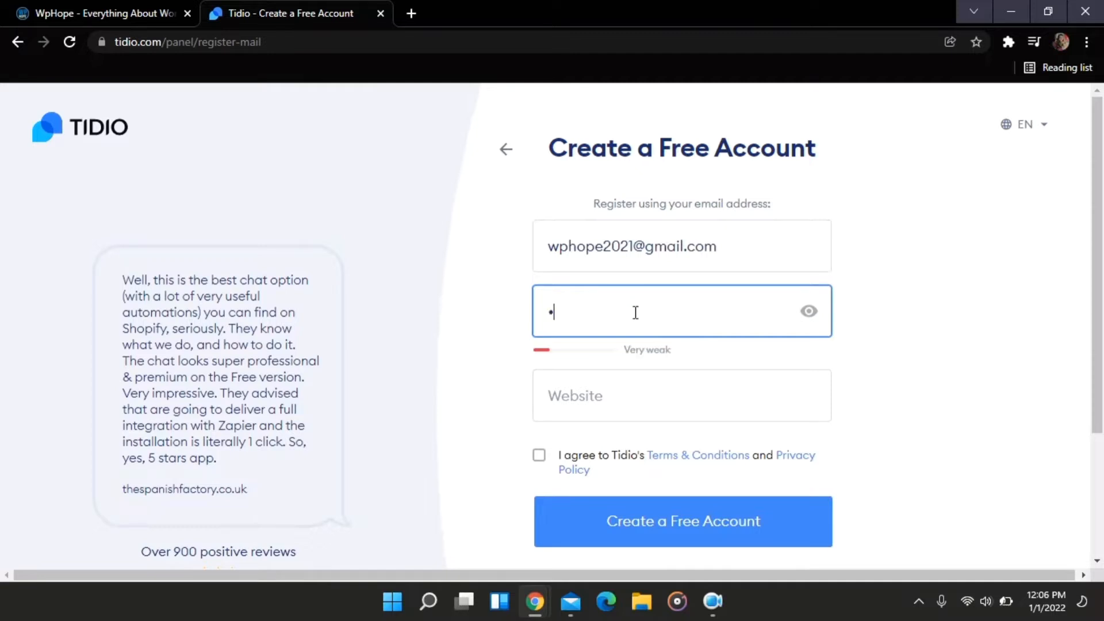
pyautogui.press('BackSpace')
pyautogui.hotkey('ctrl', 'v')
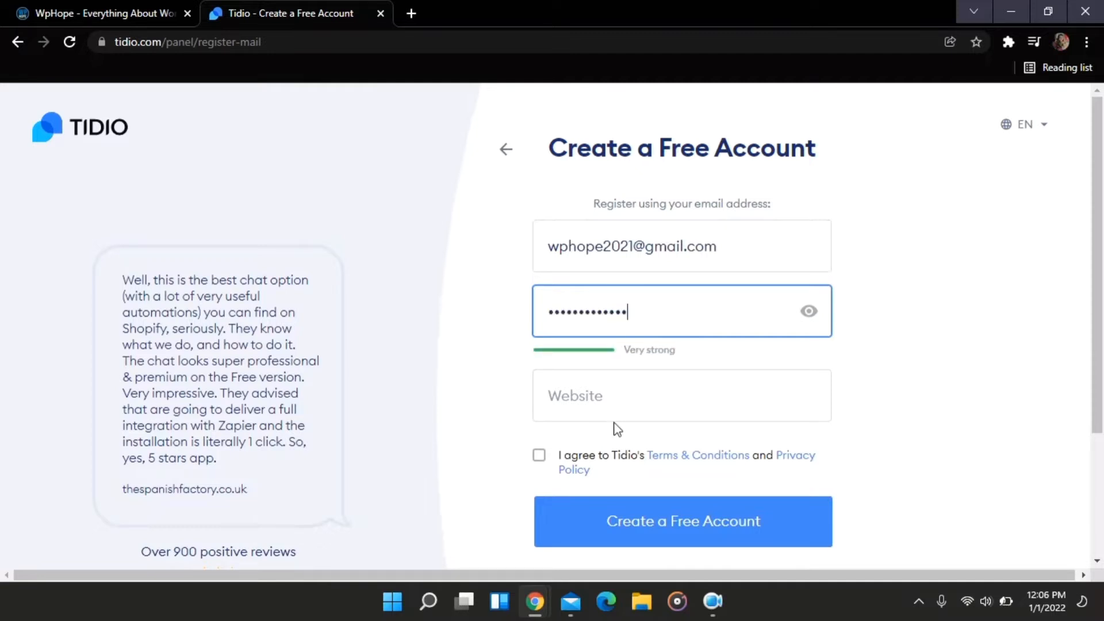
pyautogui.click(626, 400)
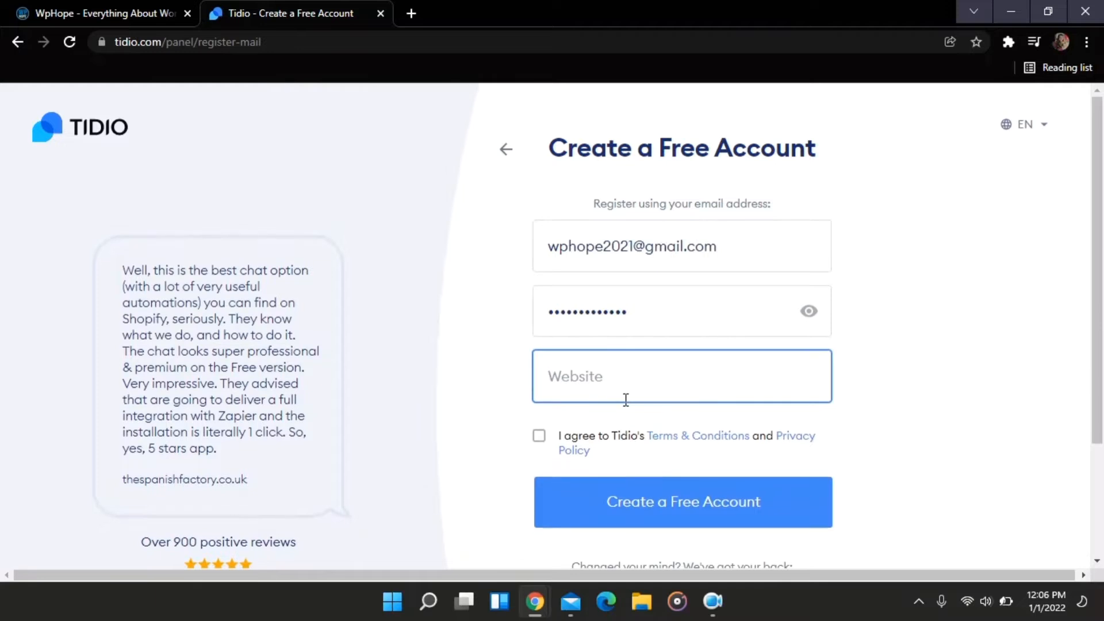
# Step: Copy the wphope.com address into the Website field and accept Tidio's terms
pyautogui.click(137, 16)
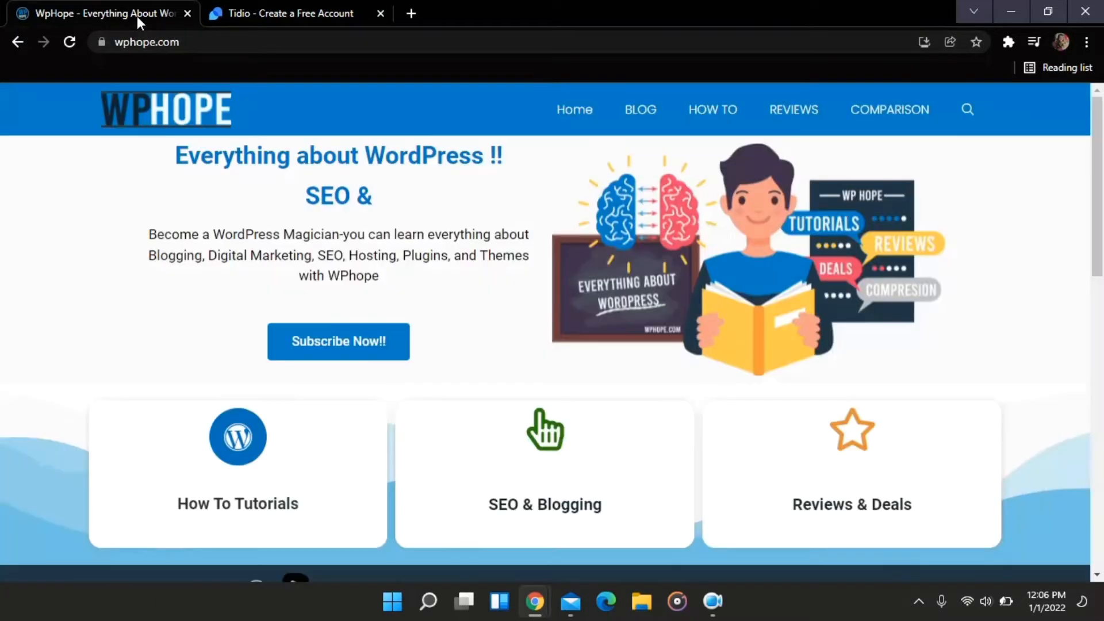
pyautogui.click(118, 42)
pyautogui.hotkey('ctrl', 'c')
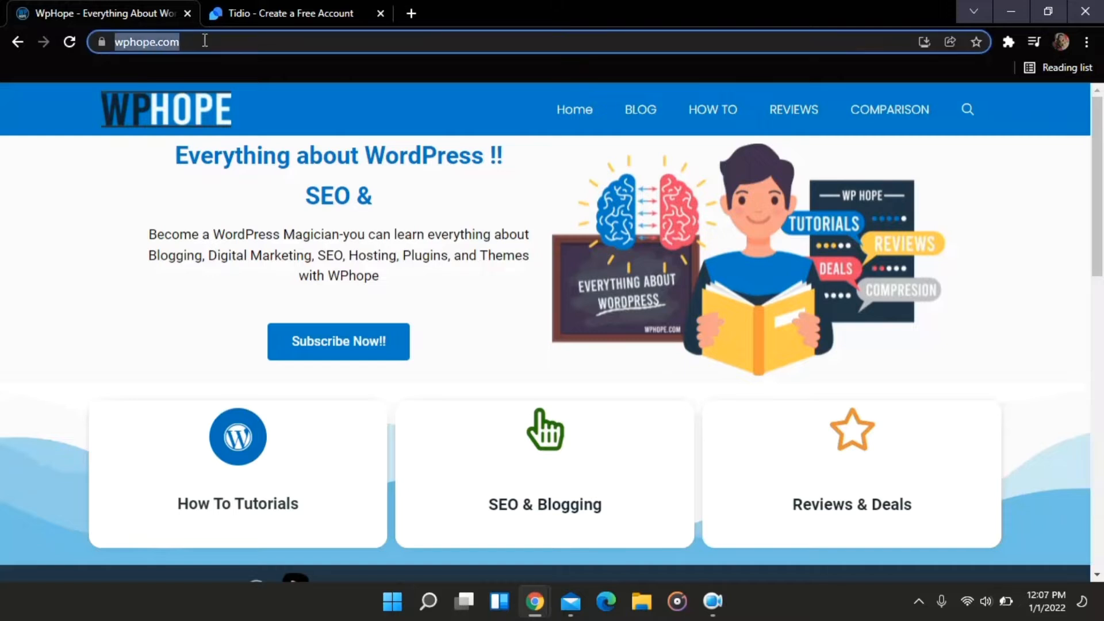
pyautogui.click(282, 8)
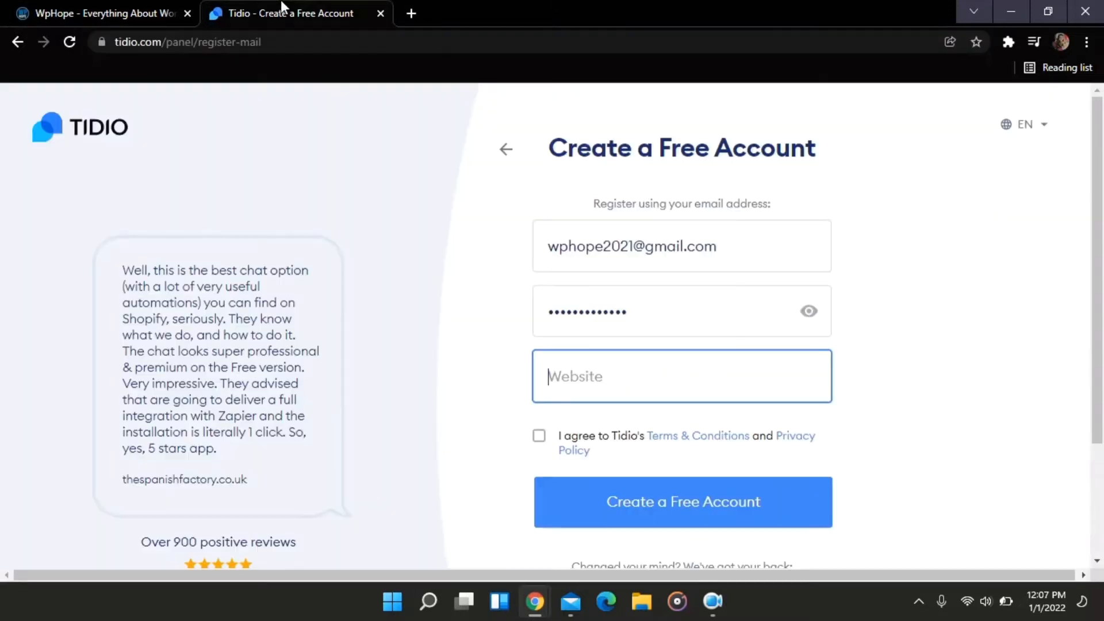
pyautogui.hotkey('ctrl', 'v')
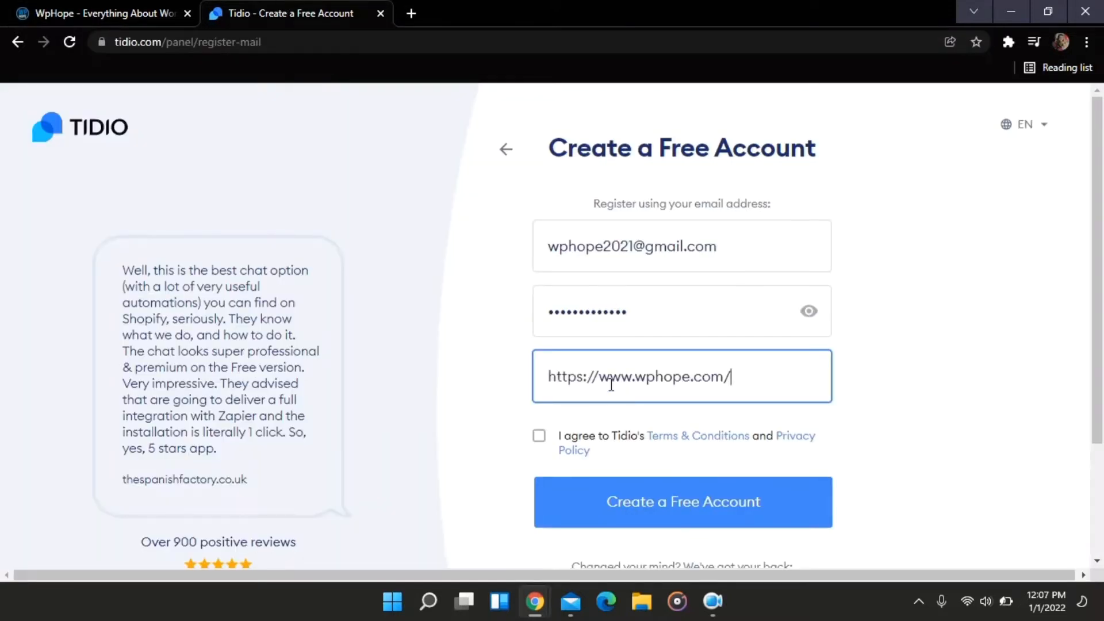
pyautogui.click(539, 435)
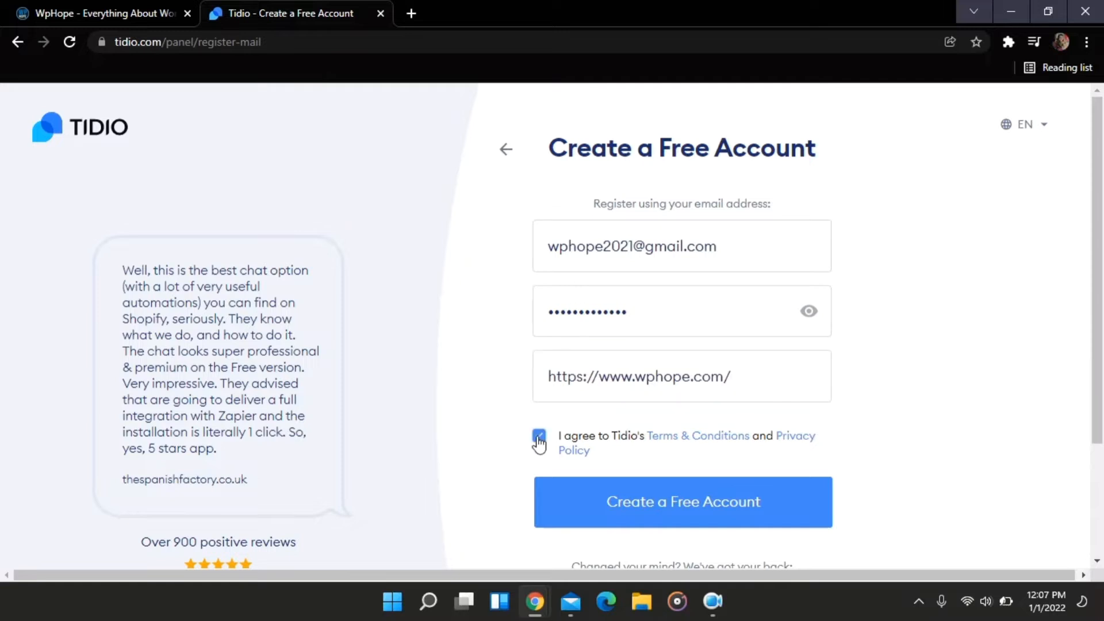
# Step: Create the account, name the chat wphope, and choose the purple colour scheme
pyautogui.click(656, 512)
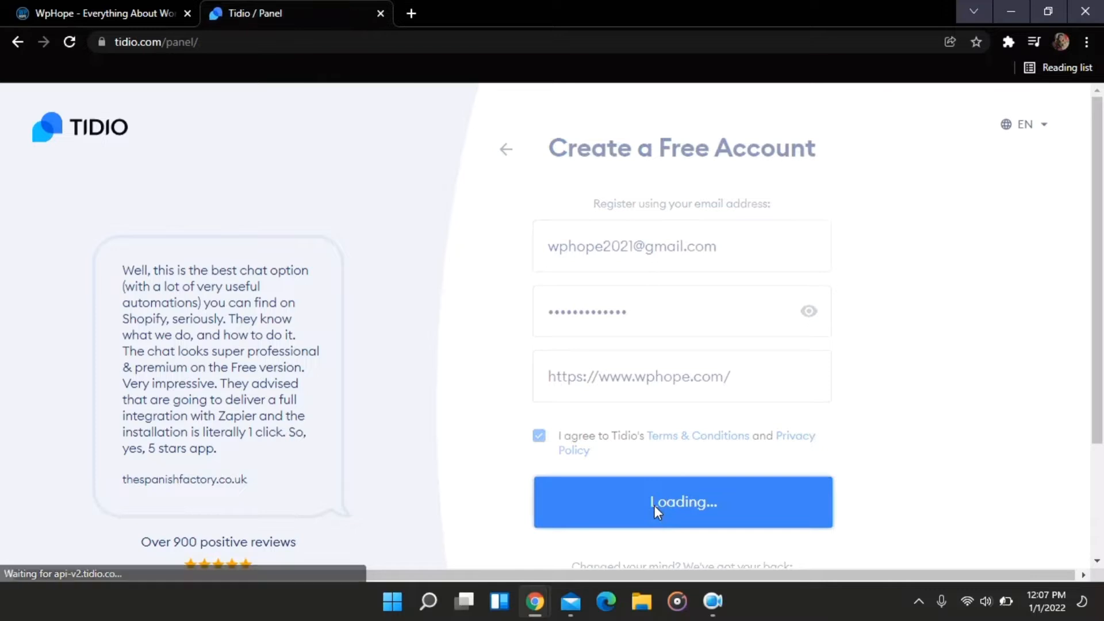
pyautogui.write('wphope2021')
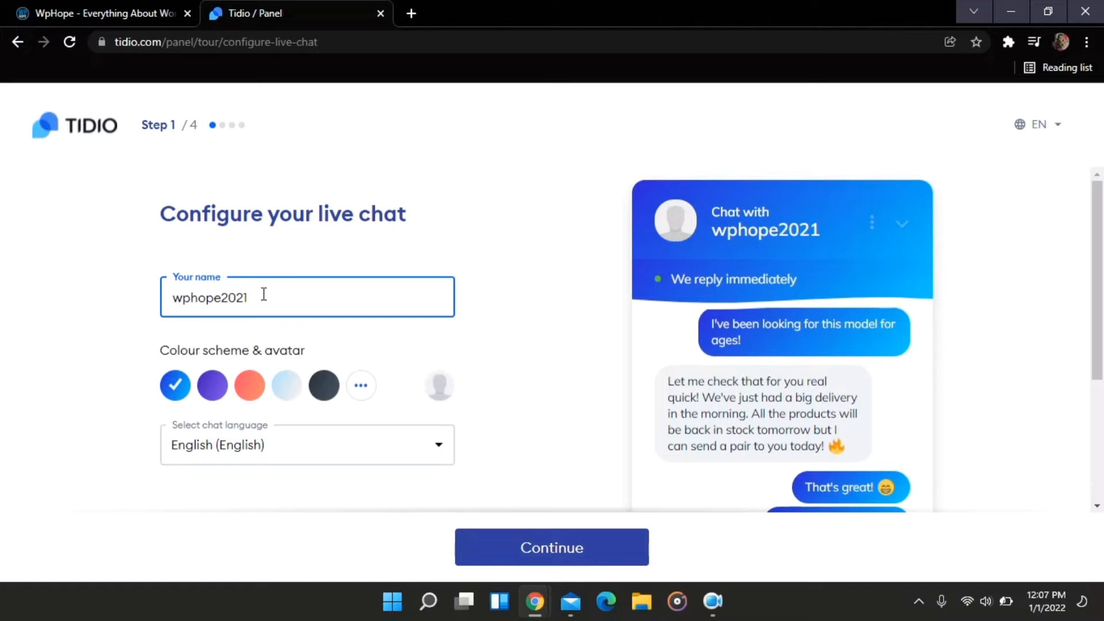
pyautogui.press('BackSpace')
pyautogui.press('BackSpace')
pyautogui.press('BackSpace')
pyautogui.press('BackSpace')
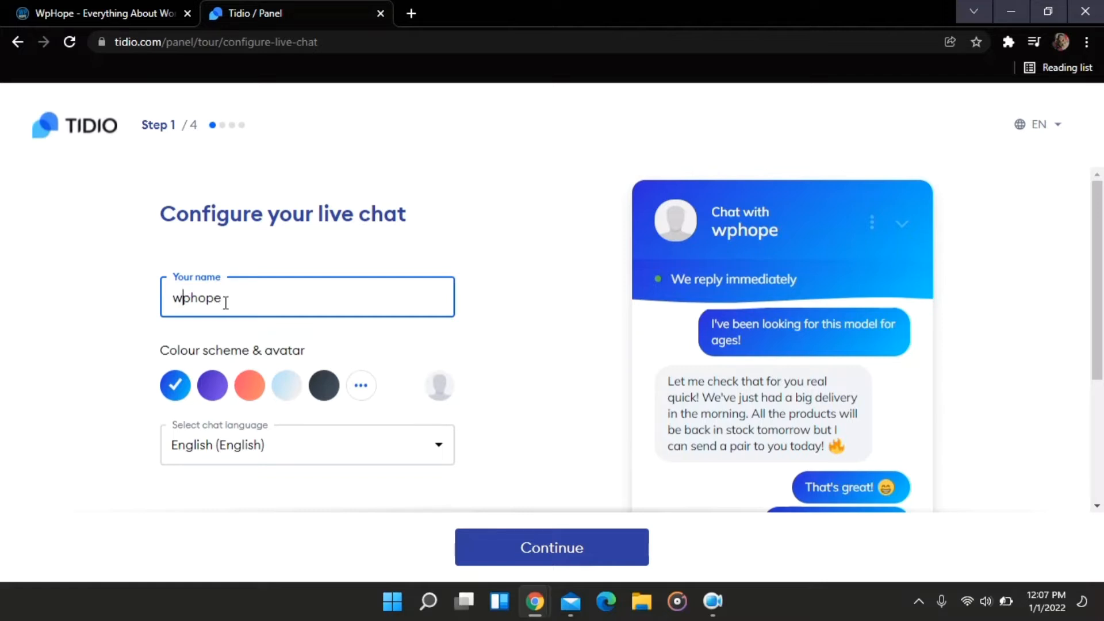
pyautogui.click(212, 386)
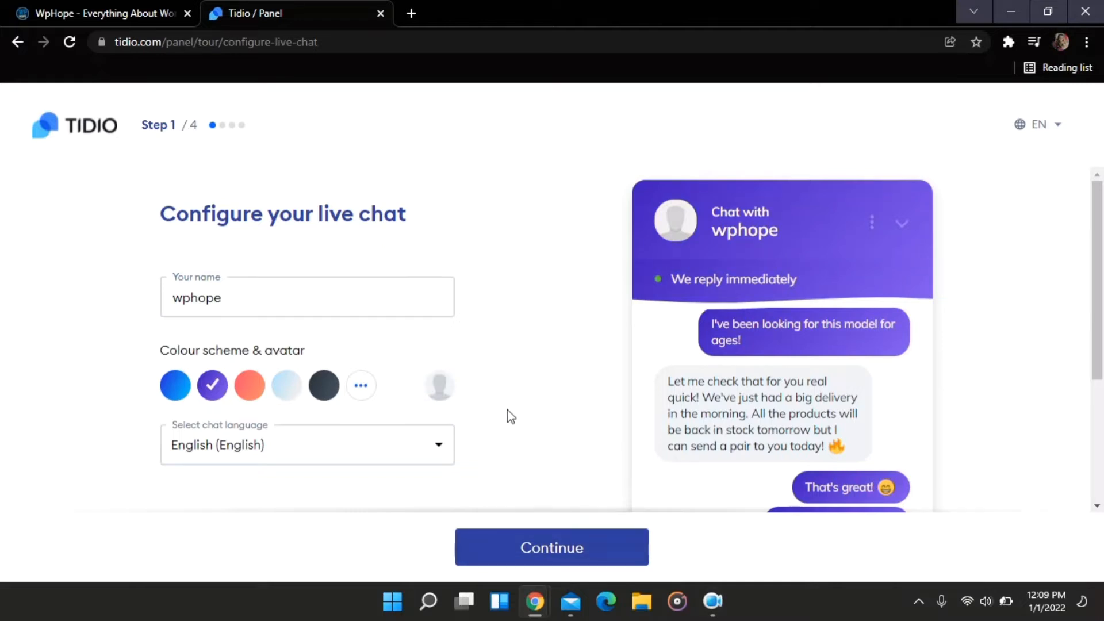
# Step: Upload wphope.jpg from Downloads as the chat avatar
pyautogui.click(441, 387)
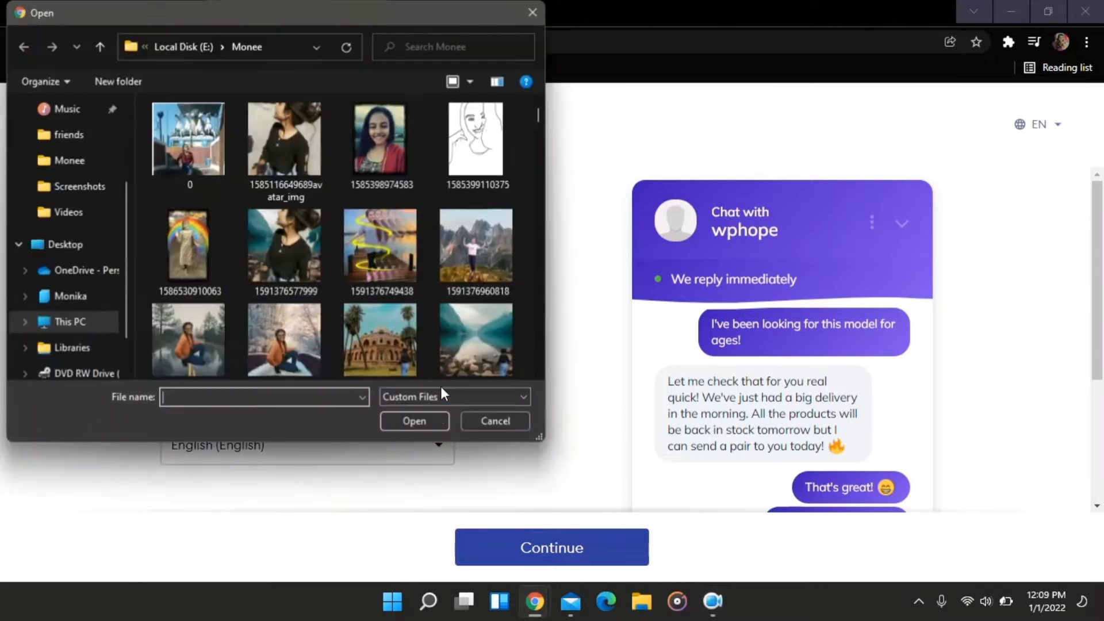
pyautogui.click(87, 189)
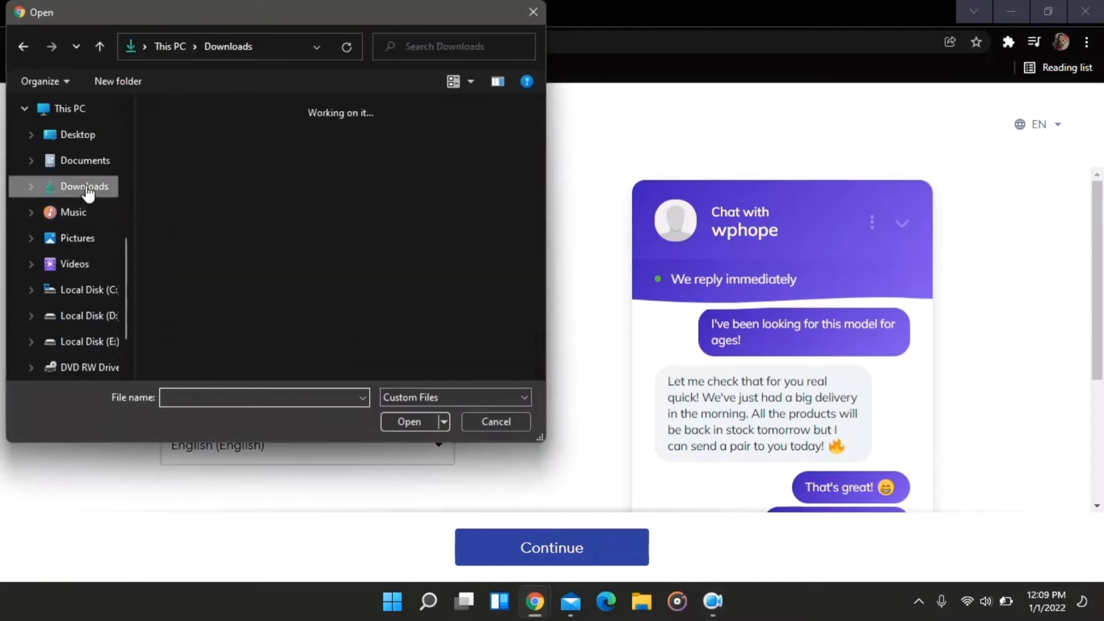
pyautogui.click(165, 147)
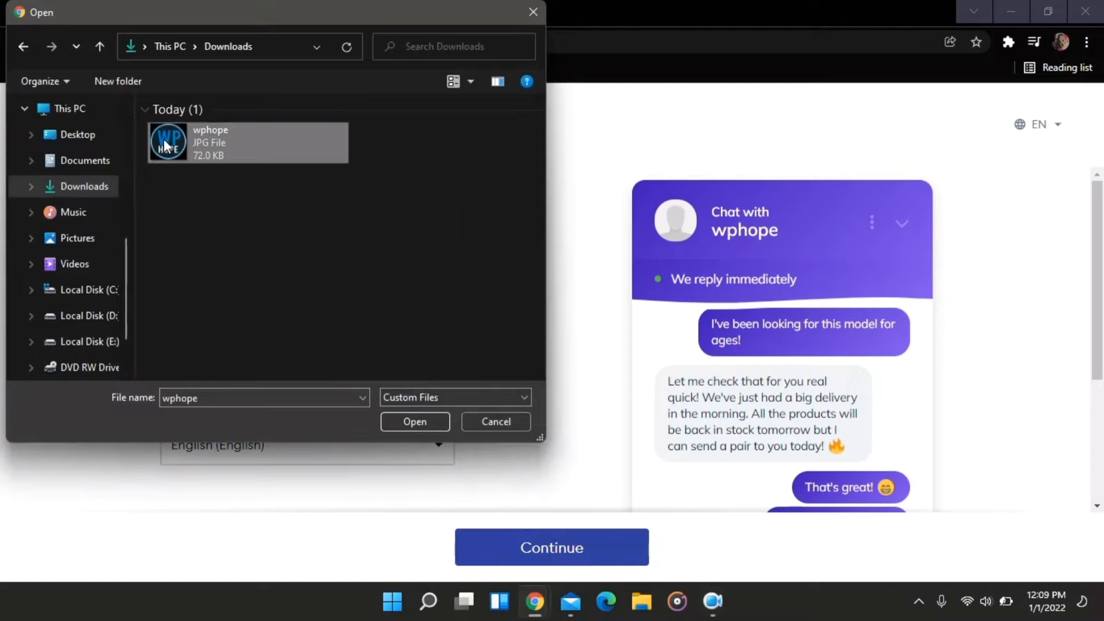
pyautogui.click(405, 423)
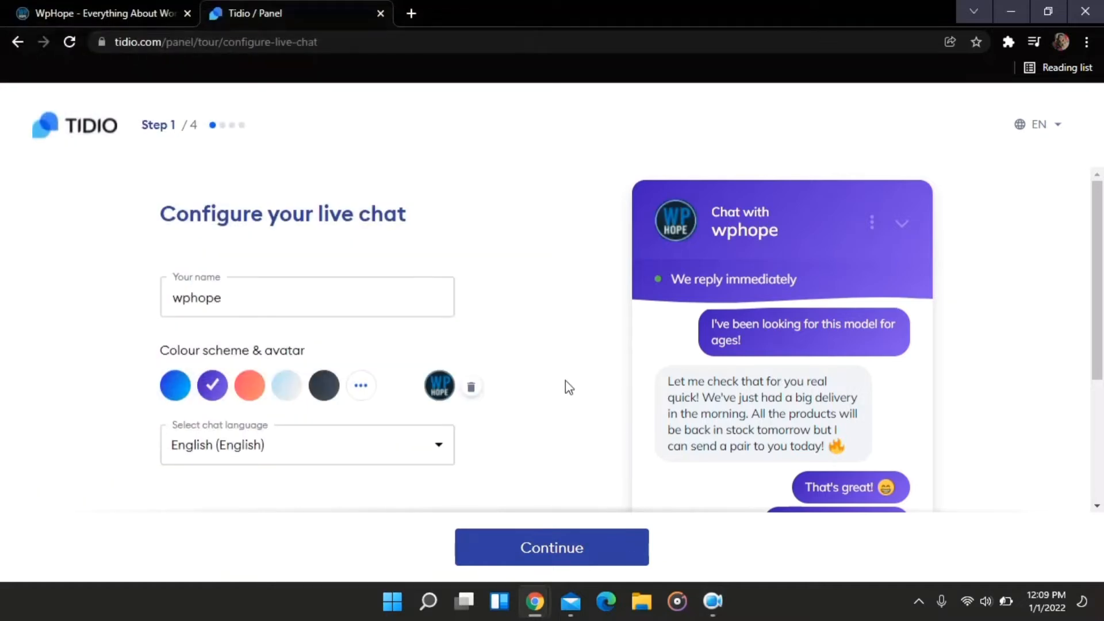
# Step: Confirm the chat setup, then submit 2-3 employees, Nepal, Blog, 6-25 inquiries and live chat
pyautogui.click(552, 550)
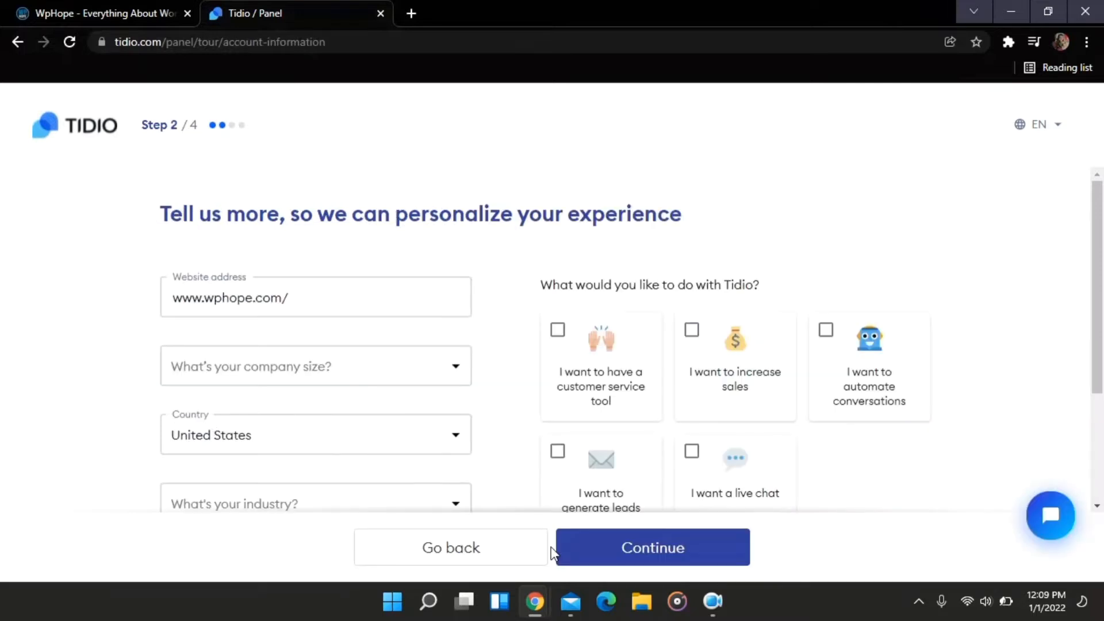
pyautogui.scroll(-2, 613, 240)
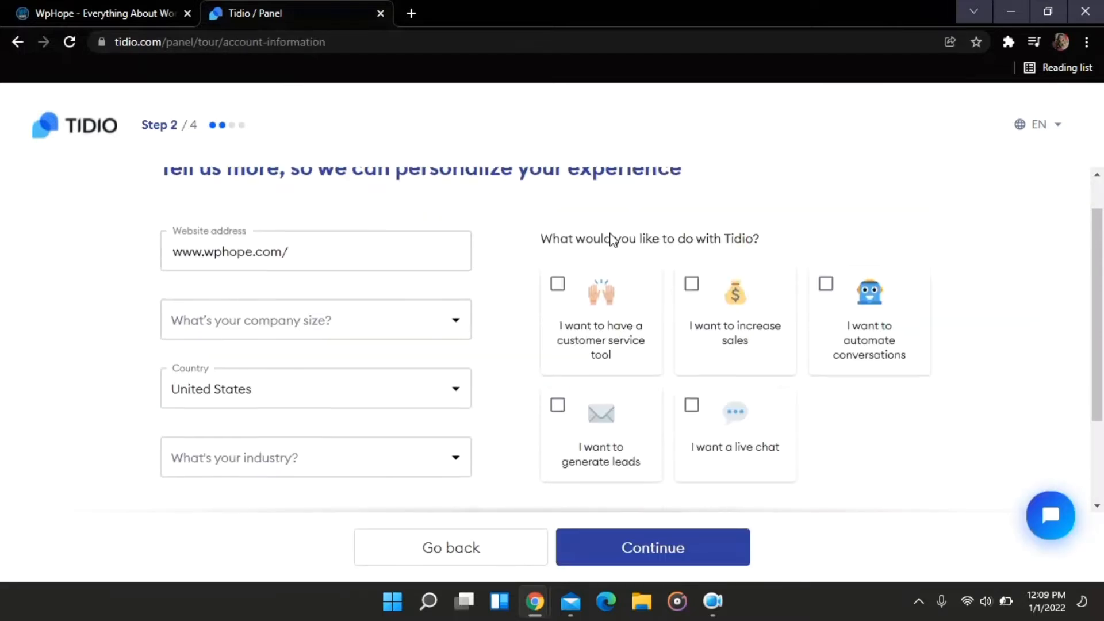
pyautogui.scroll(1, 613, 241)
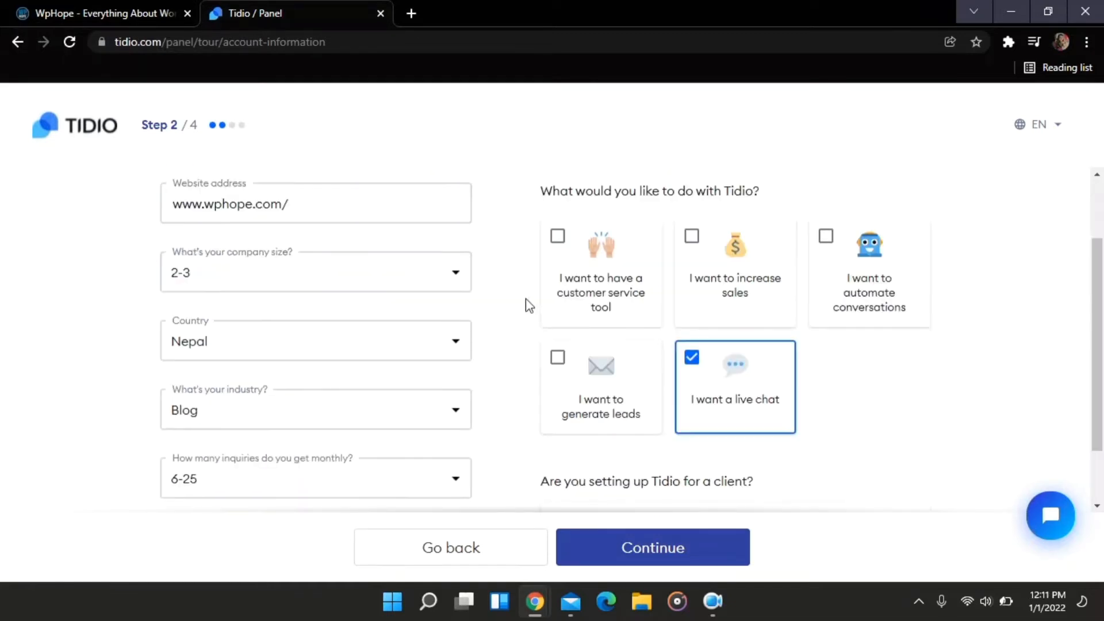
pyautogui.scroll(1, 526, 302)
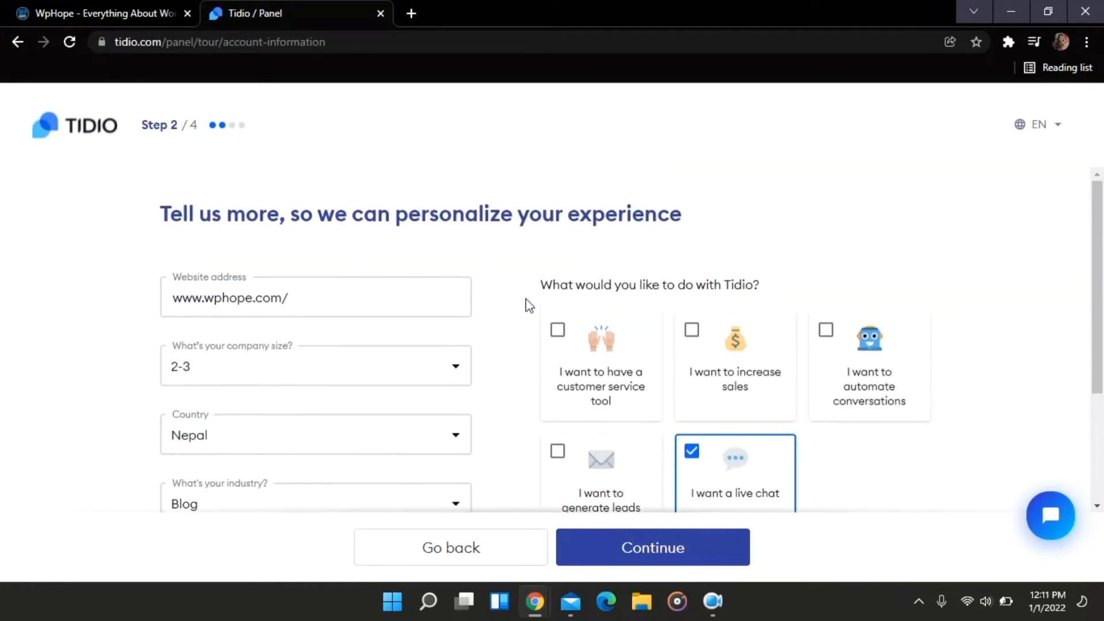
pyautogui.scroll(-3, 526, 298)
pyautogui.scroll(3, 526, 299)
pyautogui.scroll(-3, 525, 298)
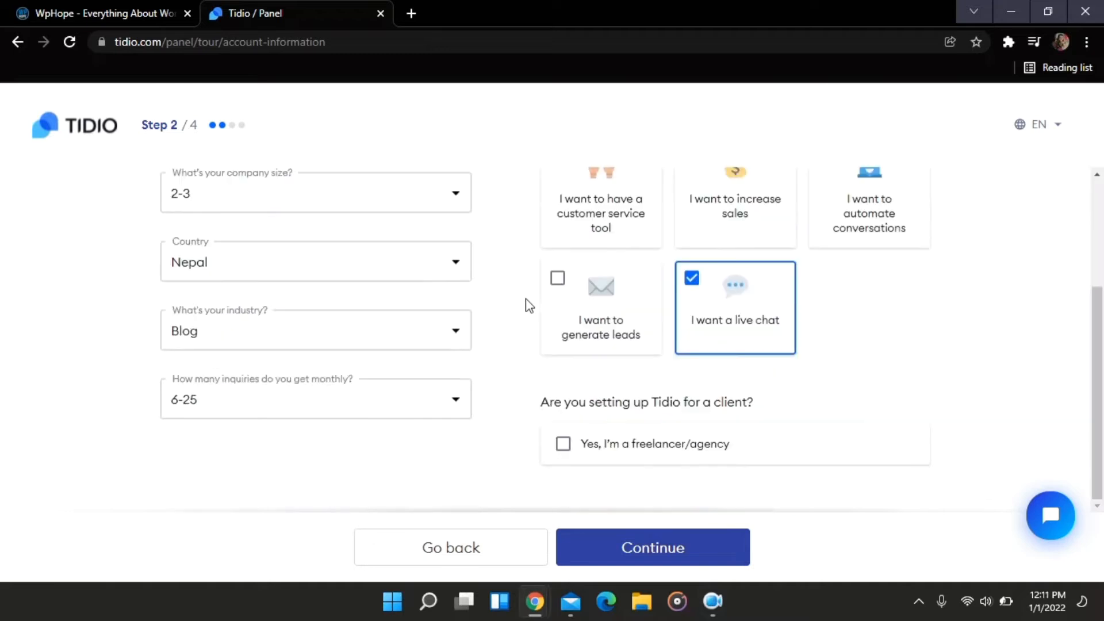
pyautogui.click(633, 551)
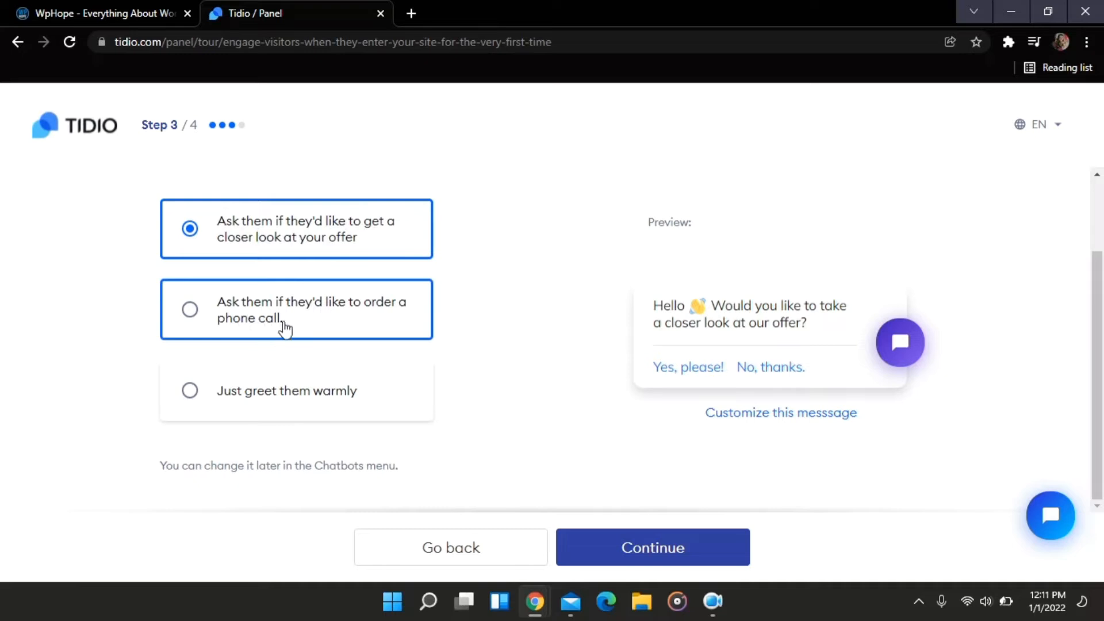
# Step: Choose 'Just greet them warmly', skip the code install, and skip to the main dashboard
pyautogui.click(238, 396)
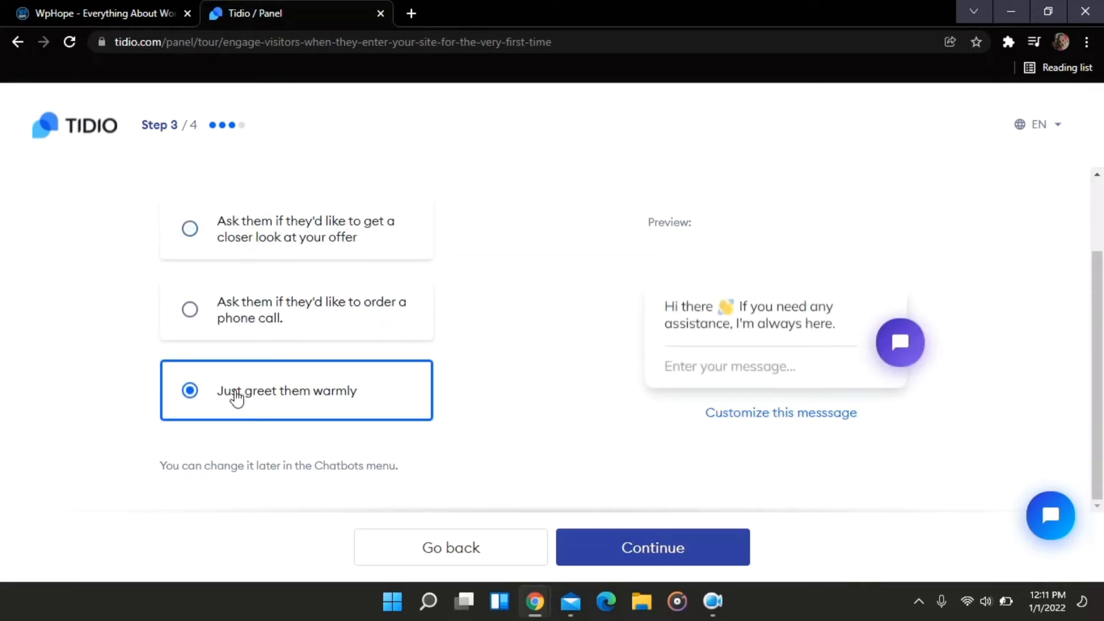
pyautogui.click(646, 545)
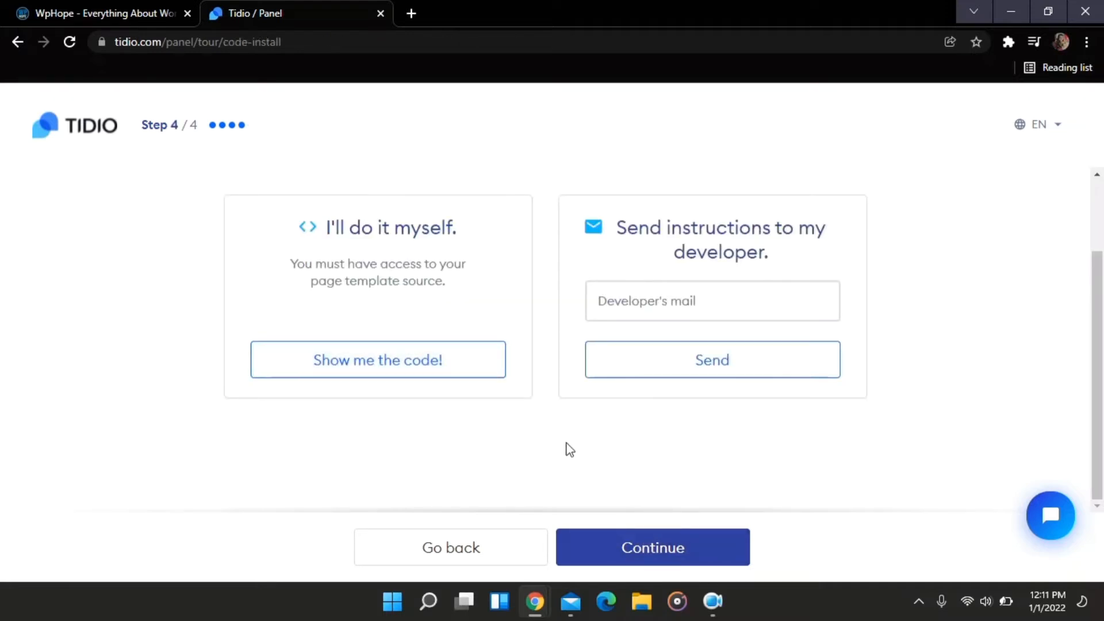
pyautogui.click(644, 546)
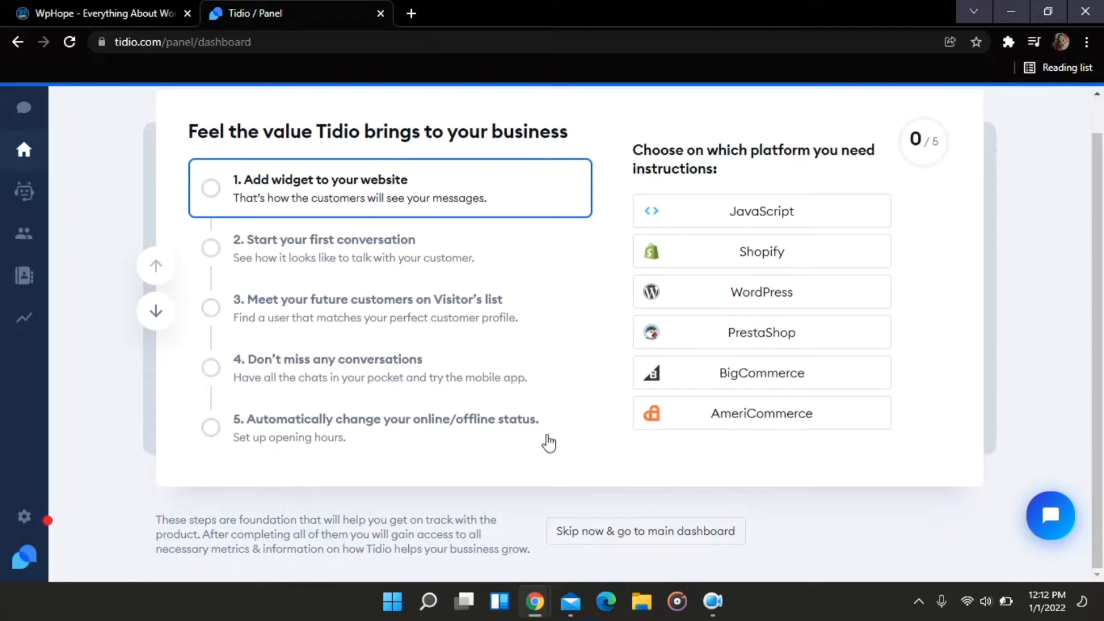
pyautogui.click(599, 538)
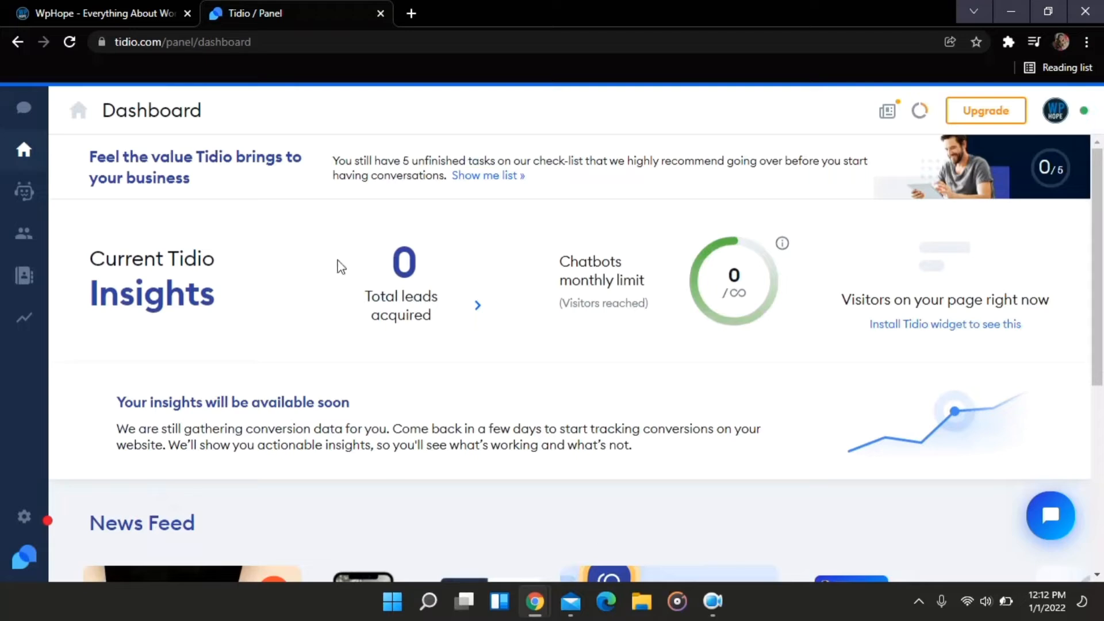
# Step: In a new tab, go to the WordPress Plugins > Add New page
pyautogui.click(411, 15)
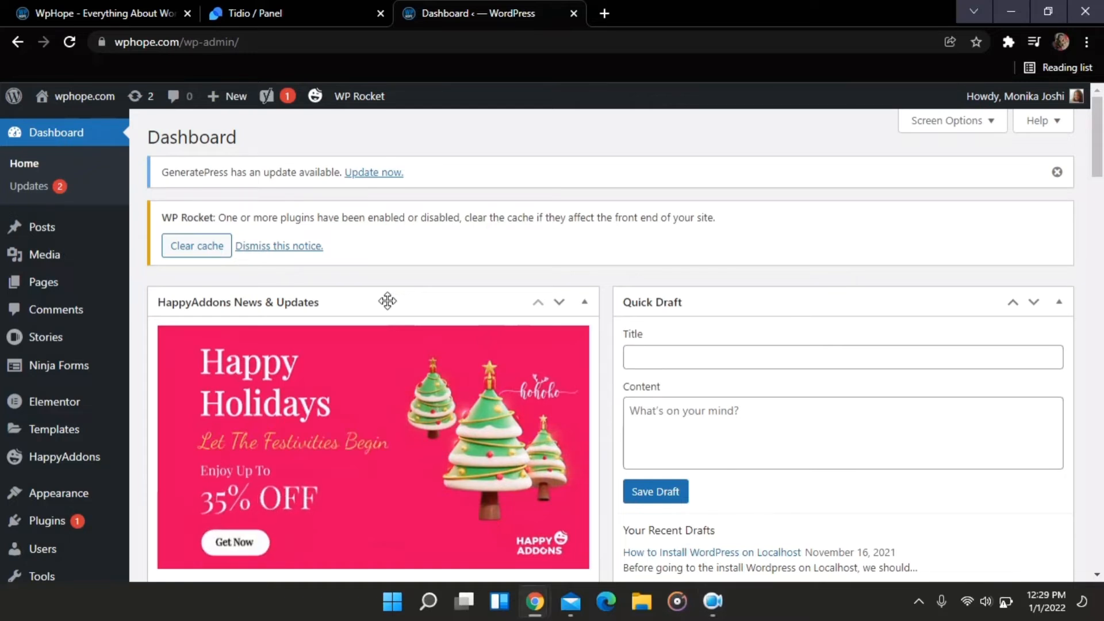
pyautogui.scroll(-2, 55, 488)
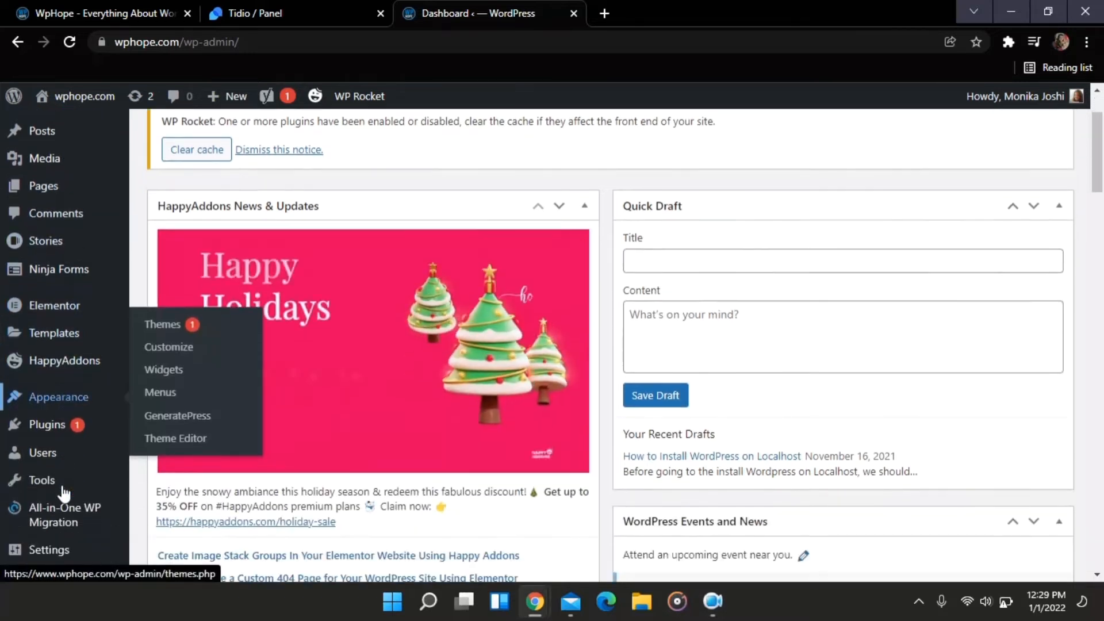
pyautogui.moveTo(63, 428)
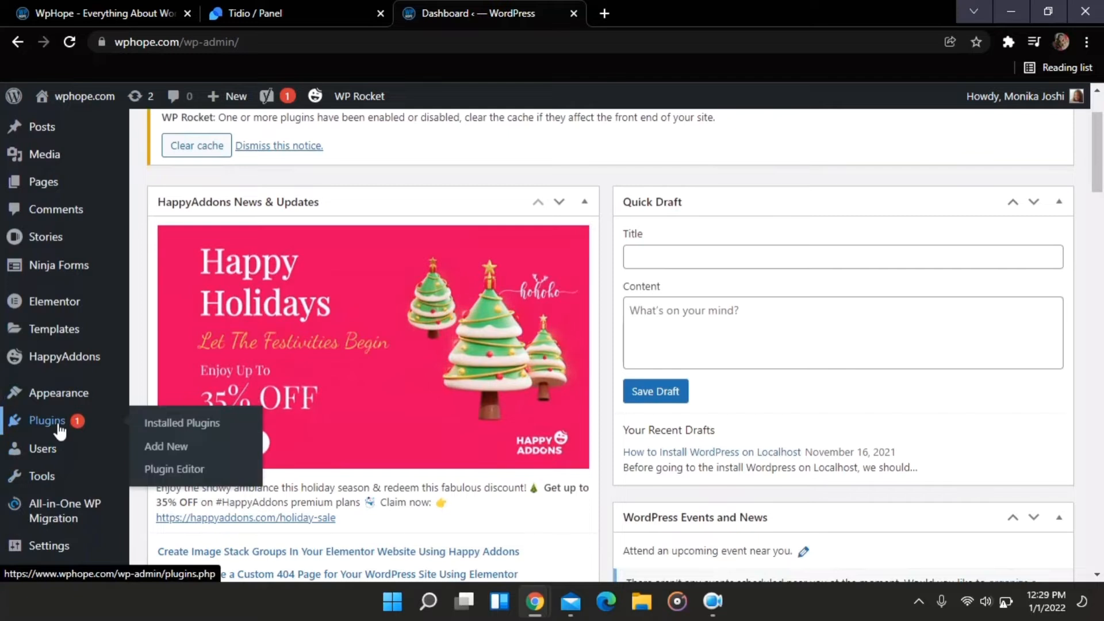
pyautogui.click(167, 447)
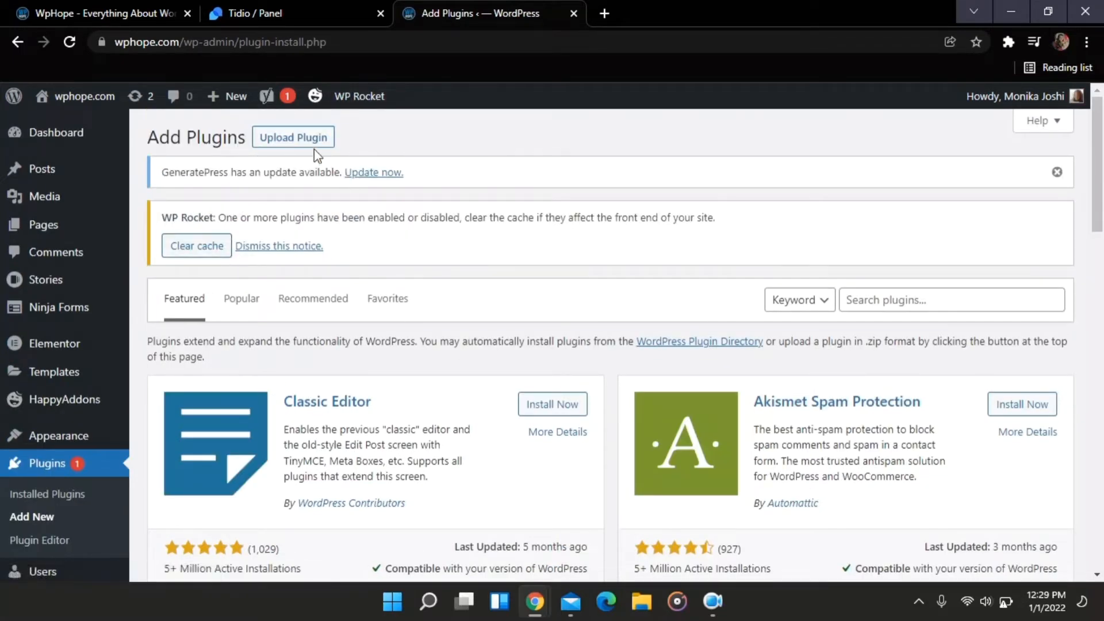
# Step: Search the plugin directory for 'tid', then install and activate the Tidio plugin
pyautogui.scroll(-2, 414, 212)
pyautogui.click(934, 173)
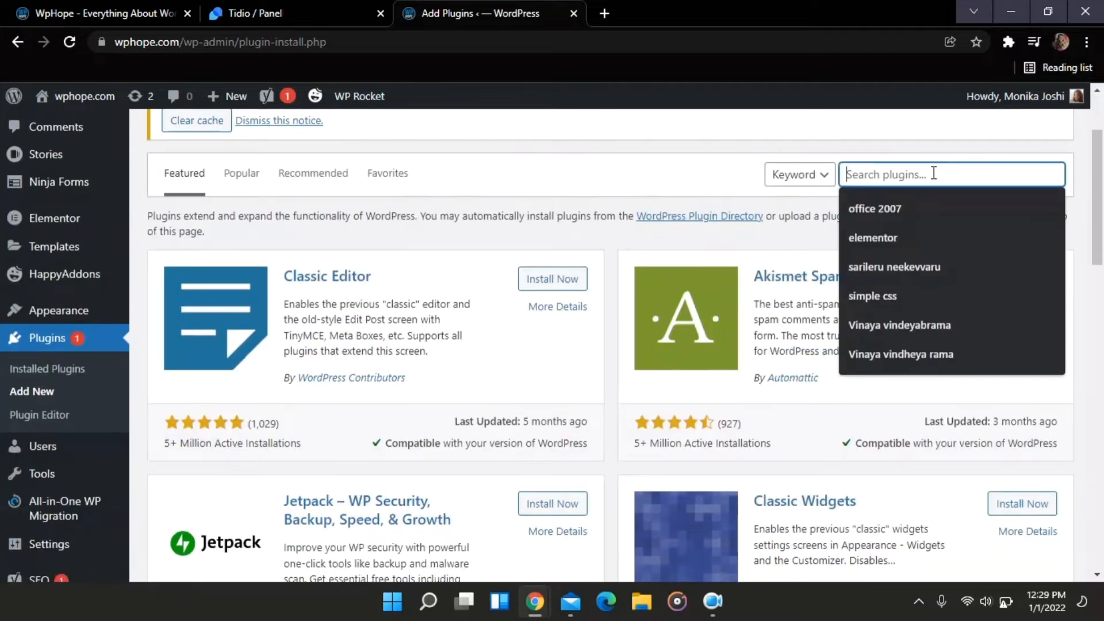
pyautogui.write('tidio')
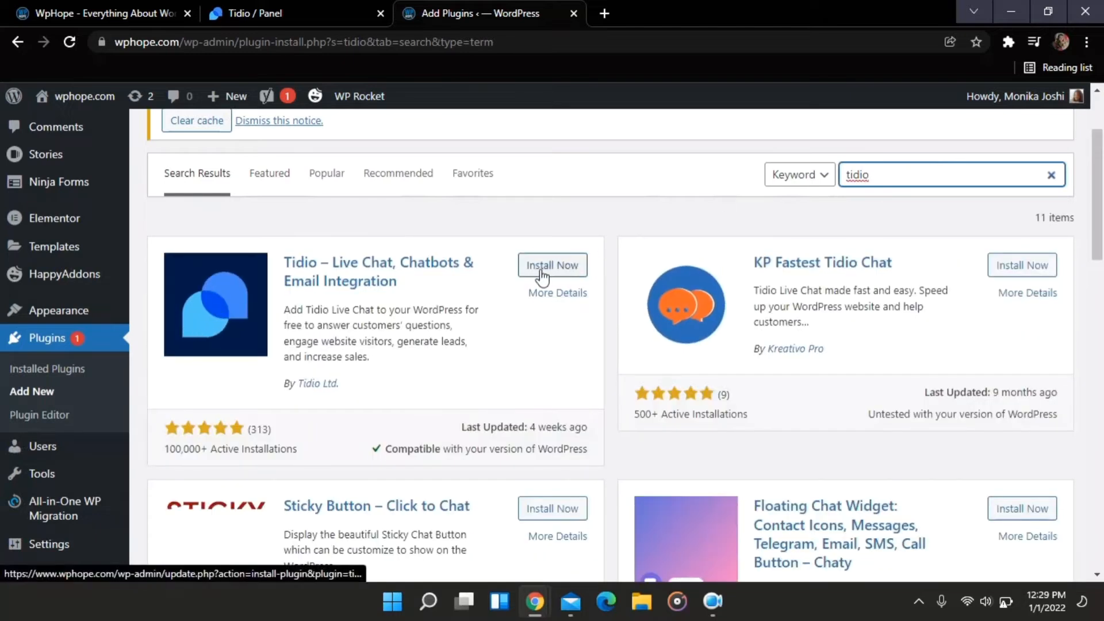
pyautogui.click(541, 271)
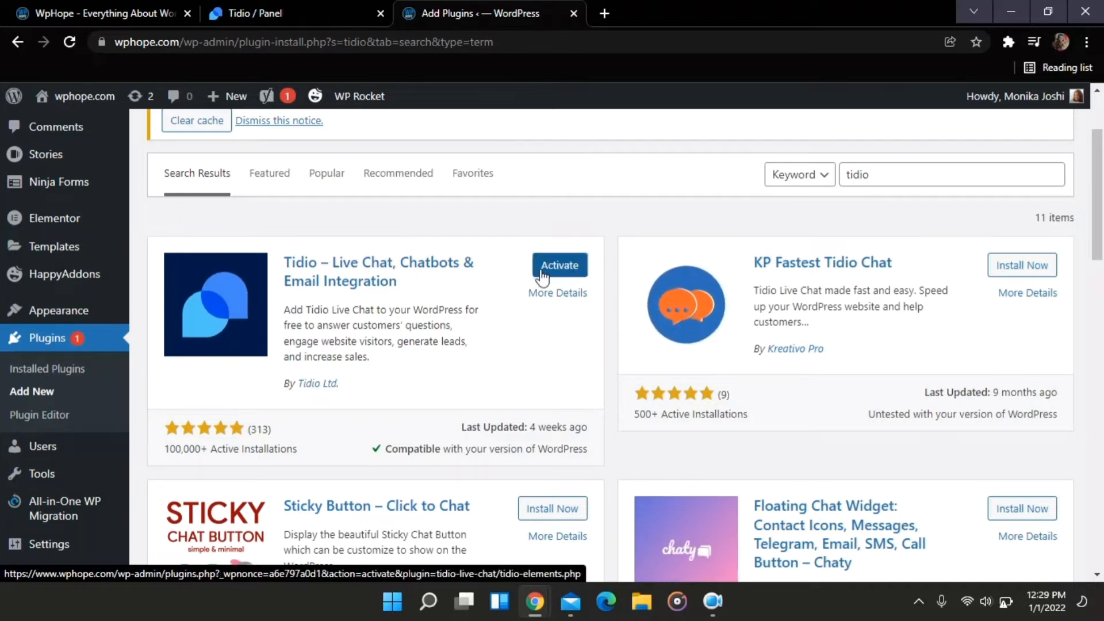
pyautogui.click(541, 270)
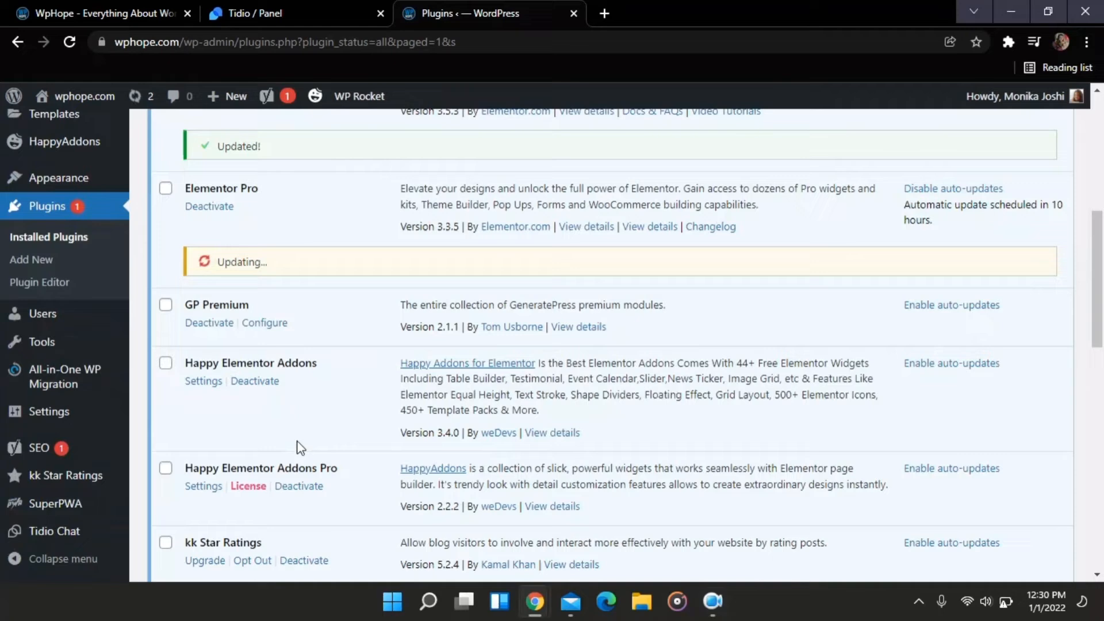
pyautogui.scroll(-6, 299, 448)
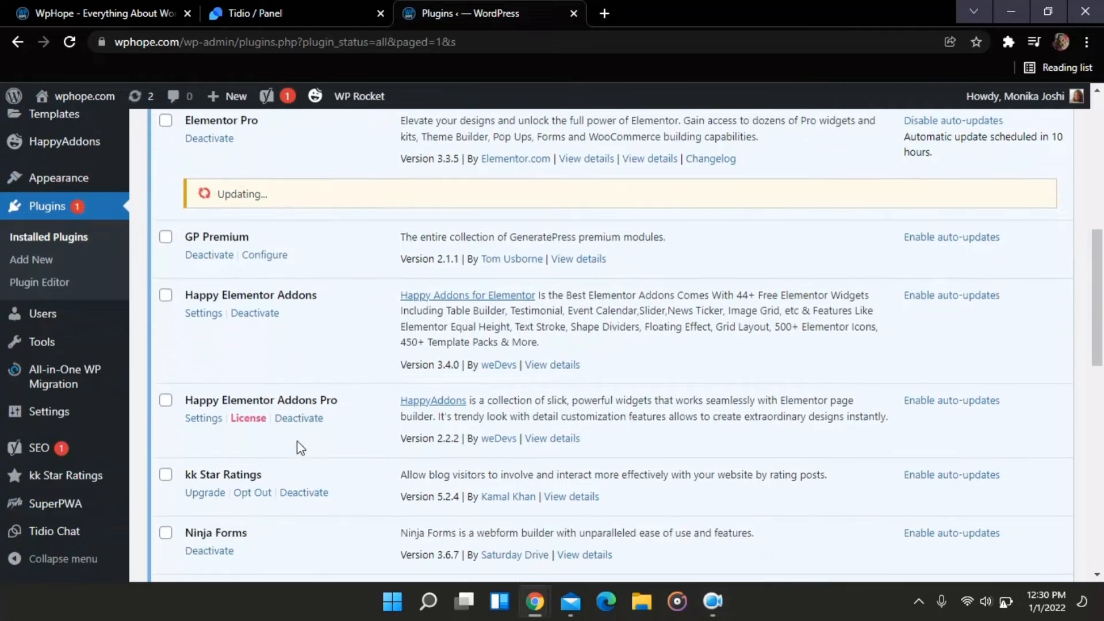
pyautogui.scroll(-3, 300, 448)
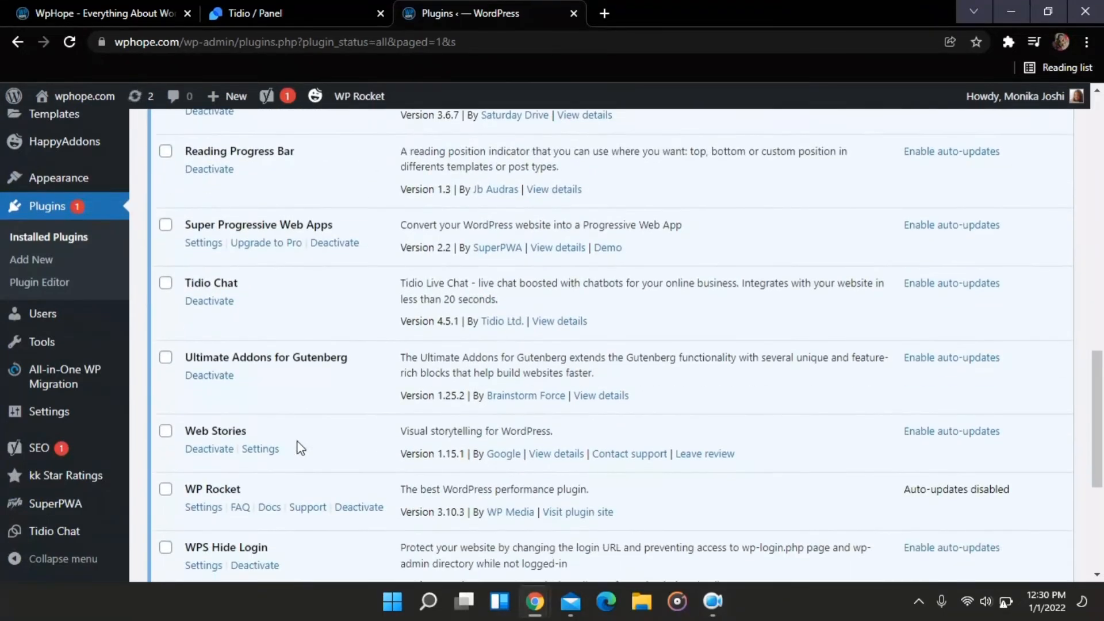
pyautogui.scroll(-3, 65, 478)
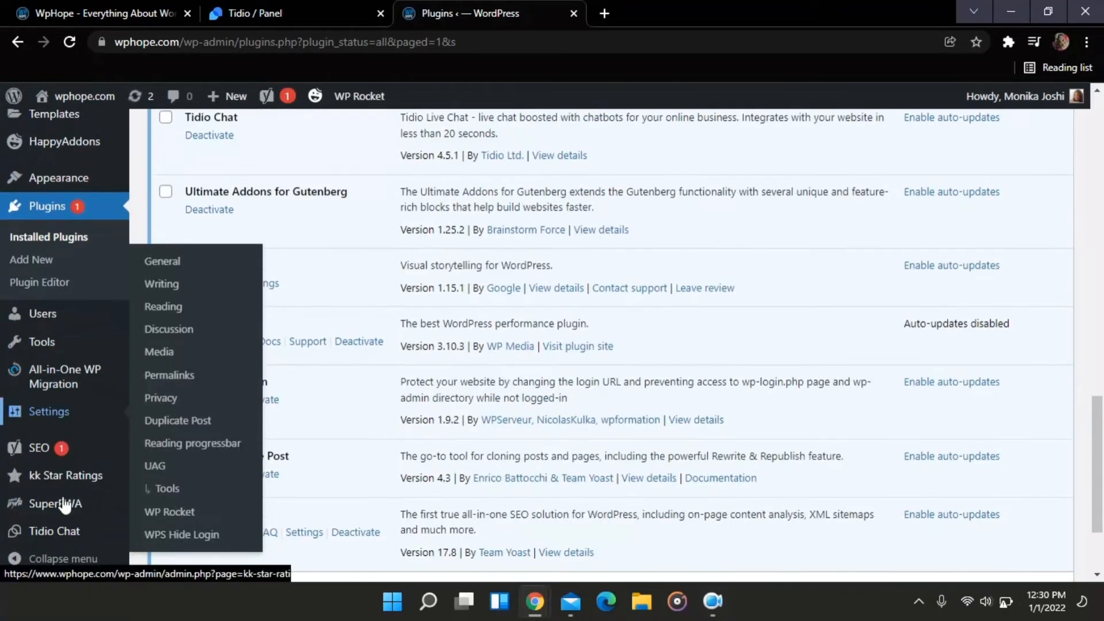
# Step: On the Tidio Chat plugin page, log in with the saved account e-mail and password
pyautogui.click(67, 536)
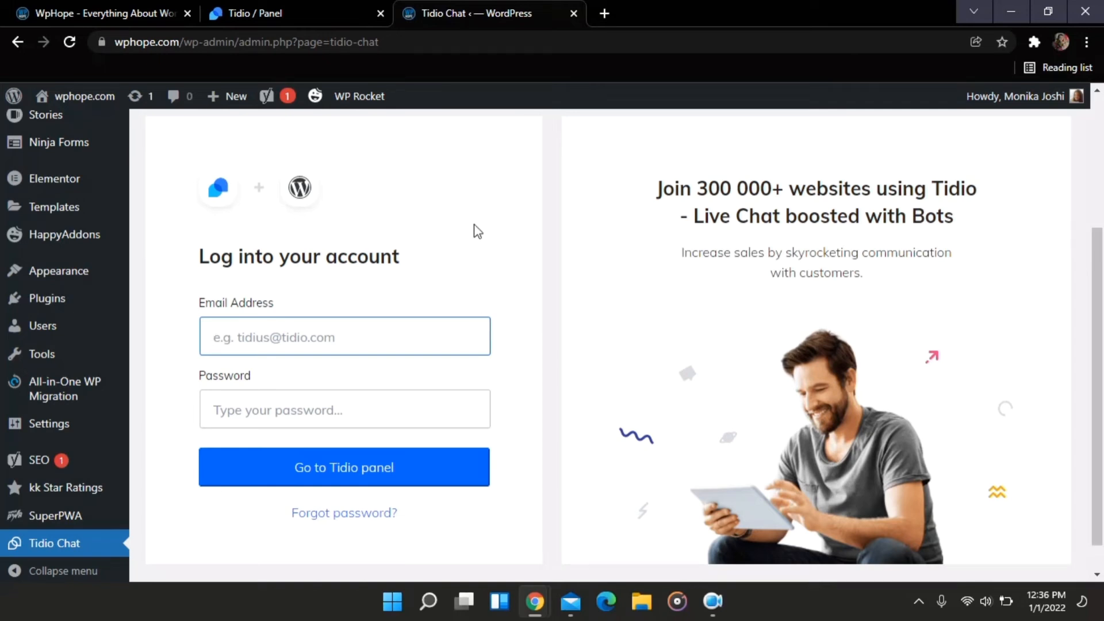
pyautogui.click(393, 338)
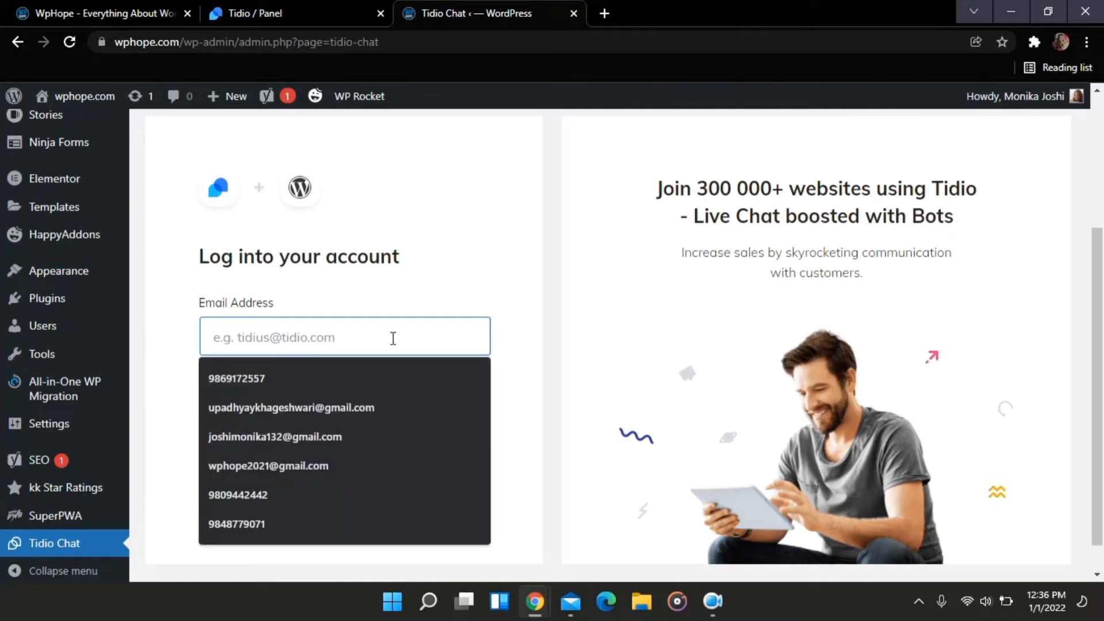
pyautogui.click(288, 465)
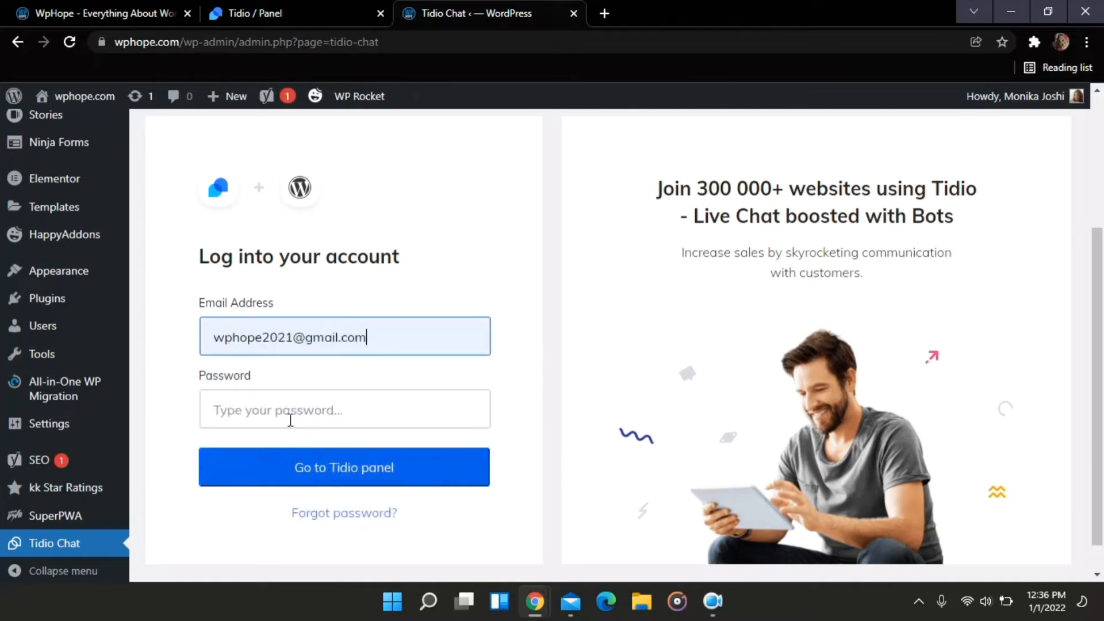
pyautogui.click(292, 403)
pyautogui.hotkey('ctrl', 'v')
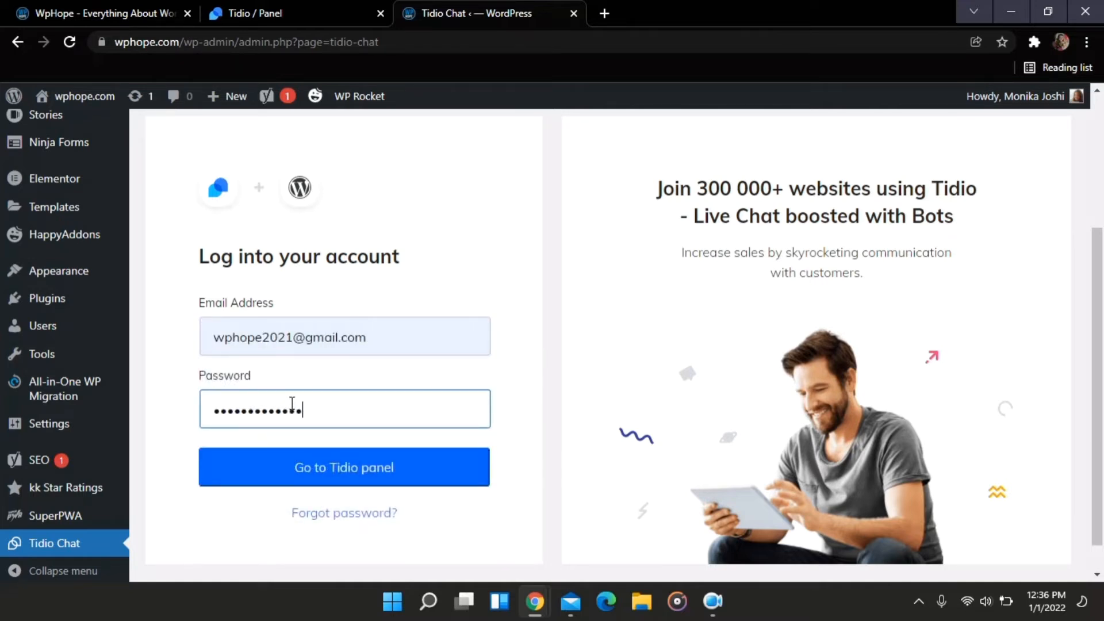
pyautogui.click(365, 476)
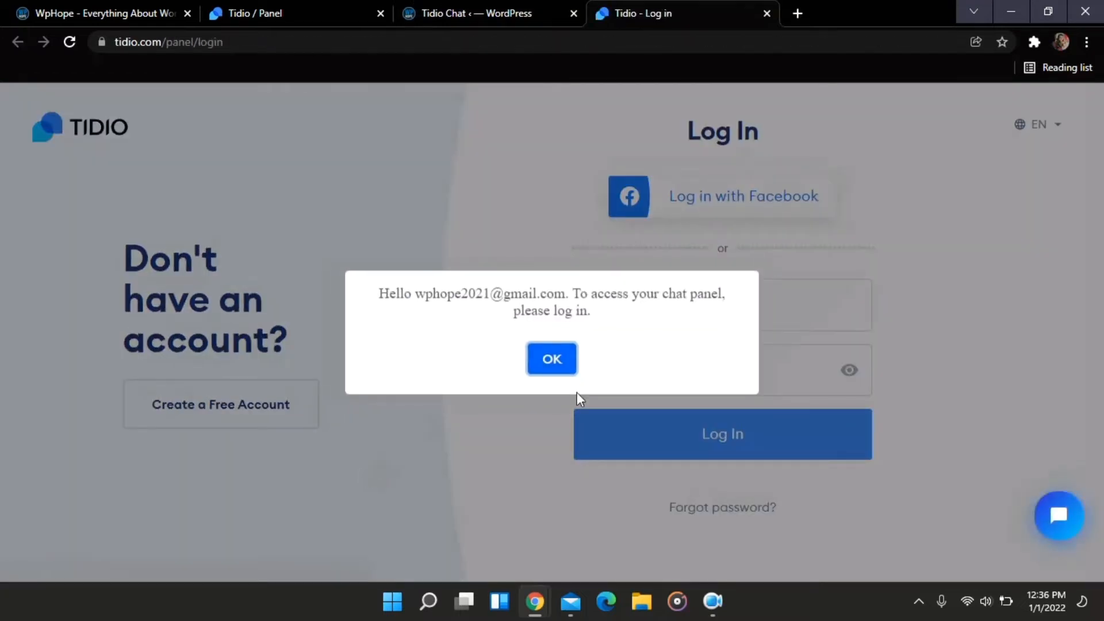
# Step: Dismiss the login alert and sign in to Tidio with the account password
pyautogui.click(554, 361)
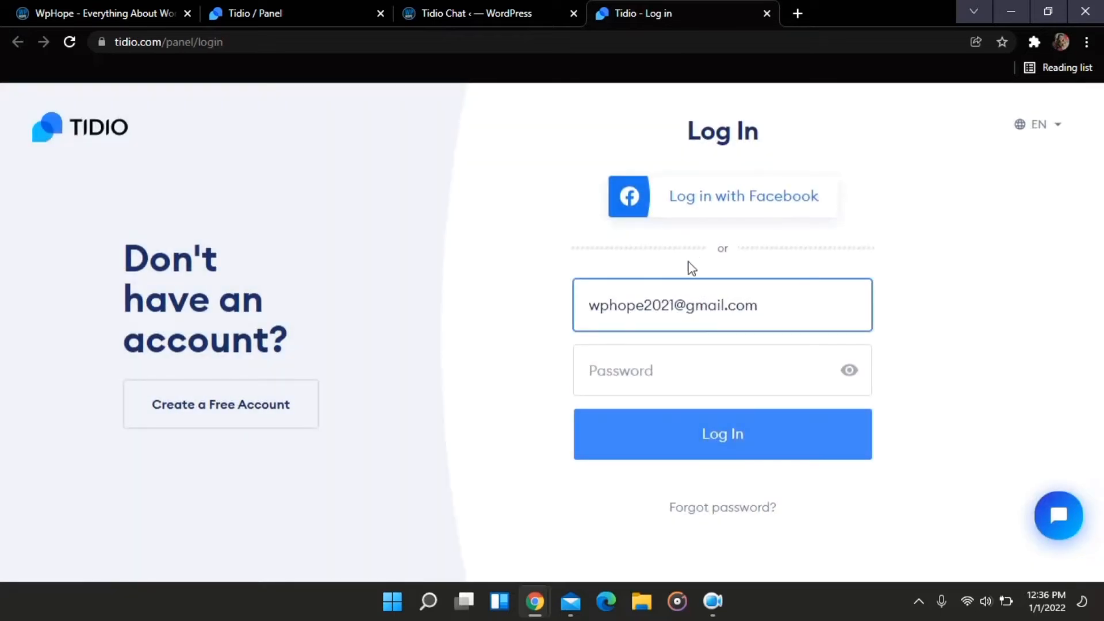
pyautogui.click(677, 368)
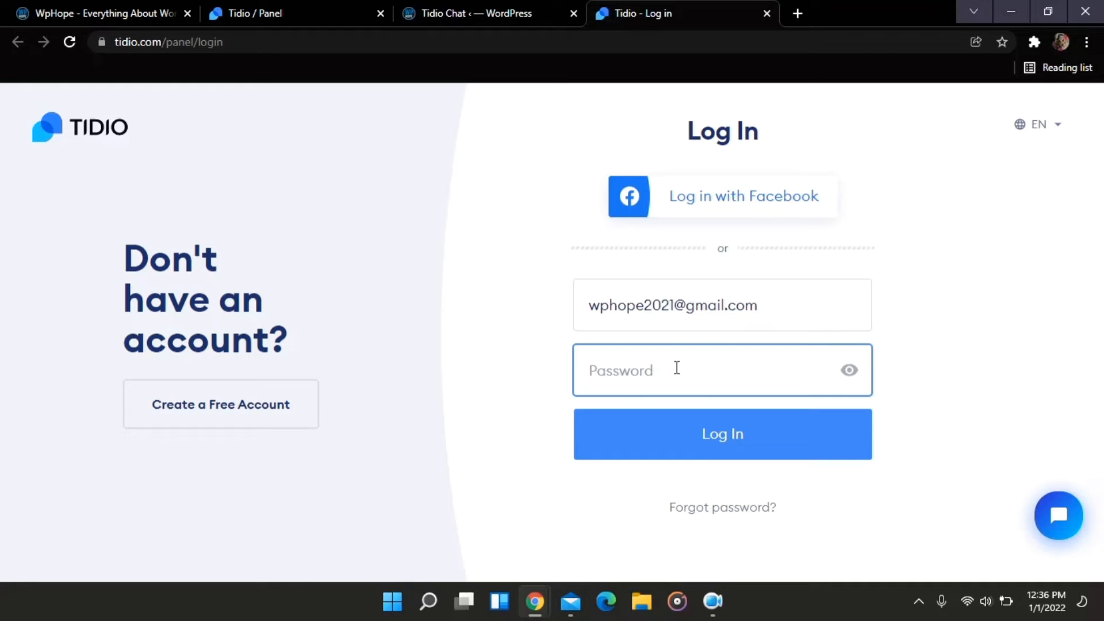
pyautogui.hotkey('ctrl', 'v')
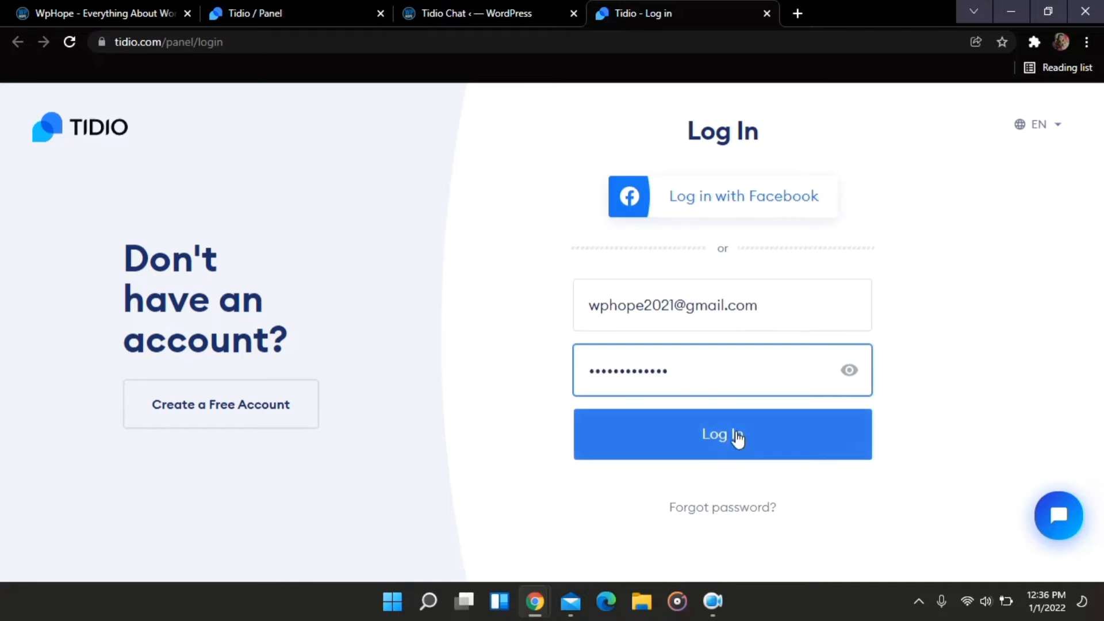
pyautogui.click(736, 435)
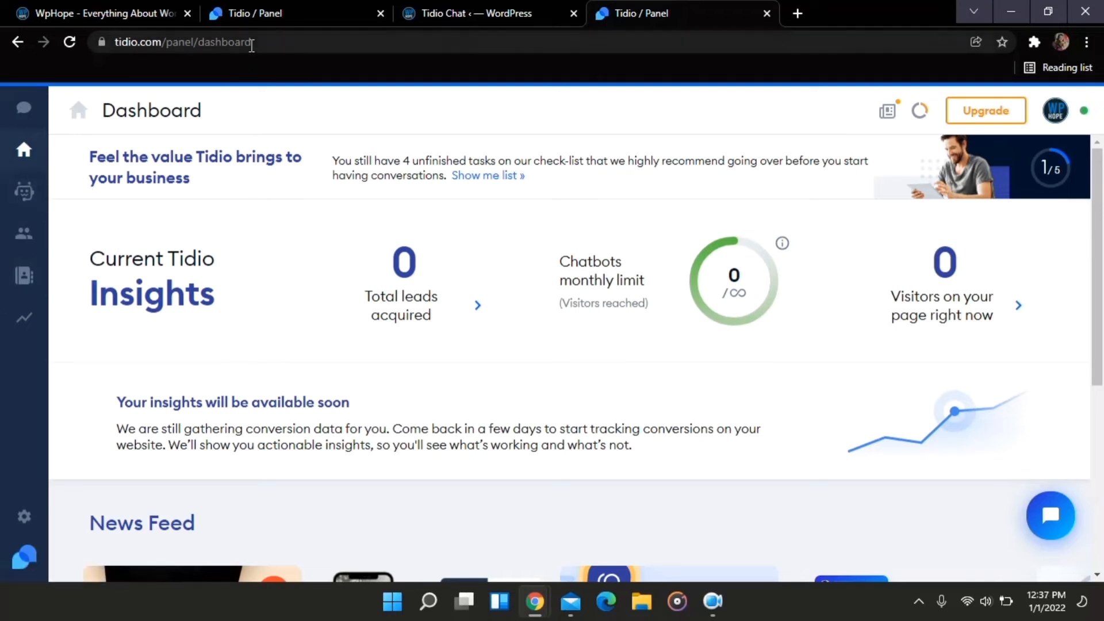
pyautogui.scroll(-2, 292, 328)
pyautogui.scroll(2, 291, 328)
# Step: Reload wphope.com, open the chat widget to see its 'Hi there' greeting, then return to Tidio
pyautogui.click(147, 14)
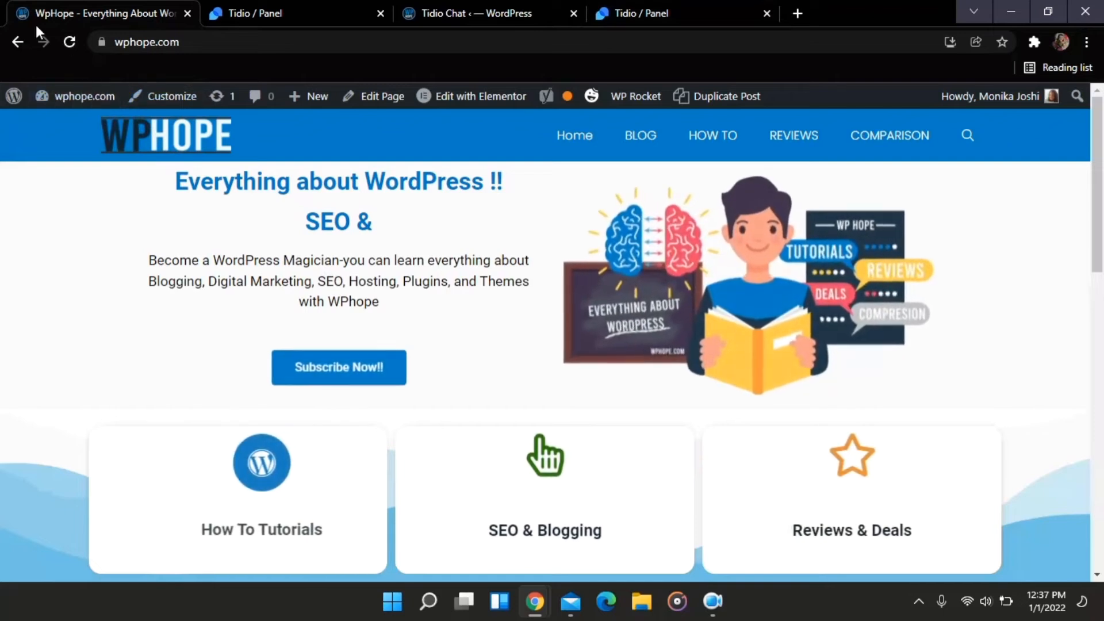
pyautogui.click(70, 42)
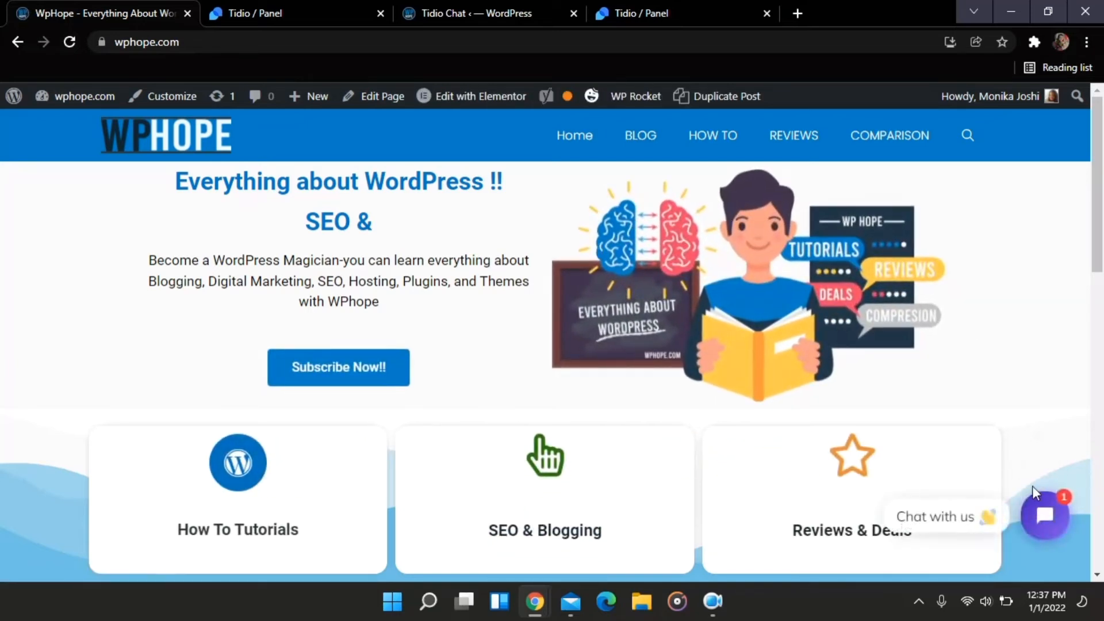
pyautogui.click(1046, 517)
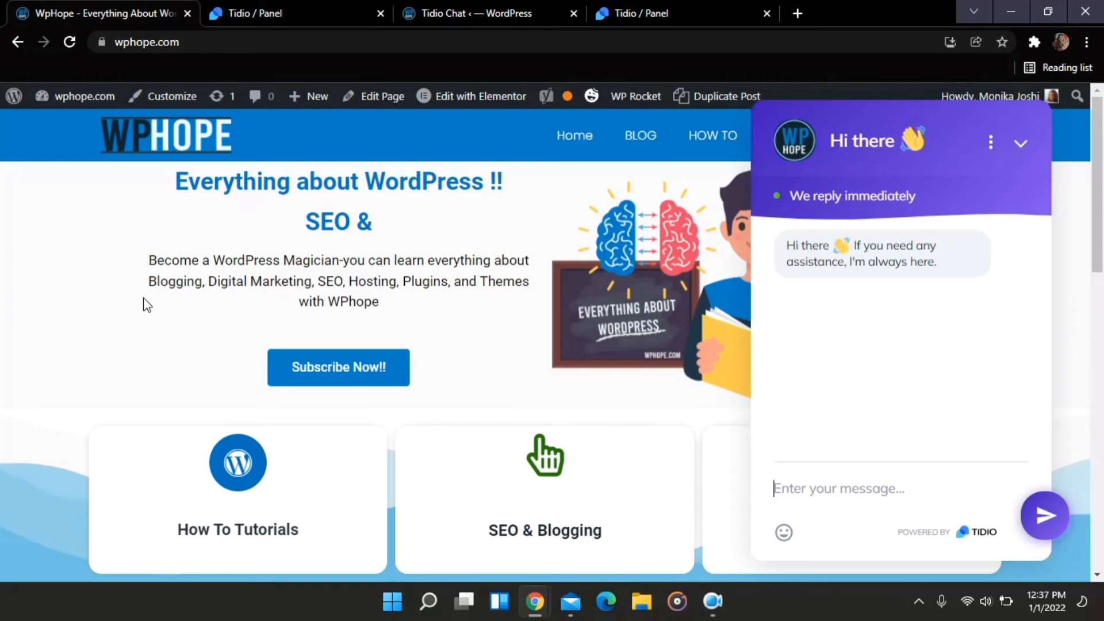
pyautogui.click(616, 7)
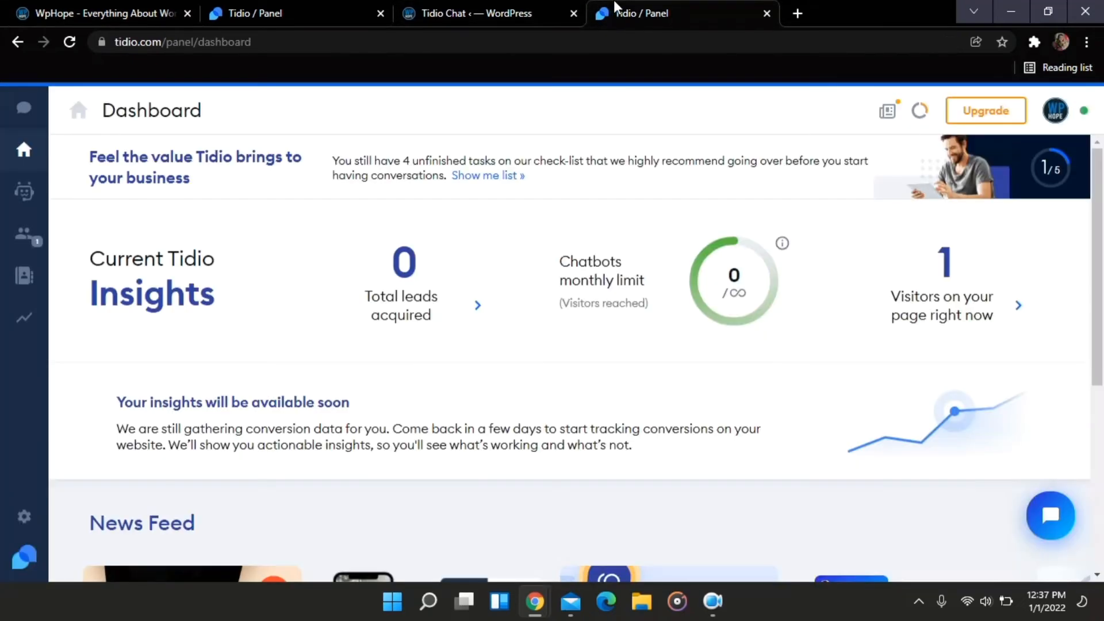
# Step: In the Welcome new visitors bot, replace the 'Hi there' chat message text with 'Hello'
pyautogui.click(27, 203)
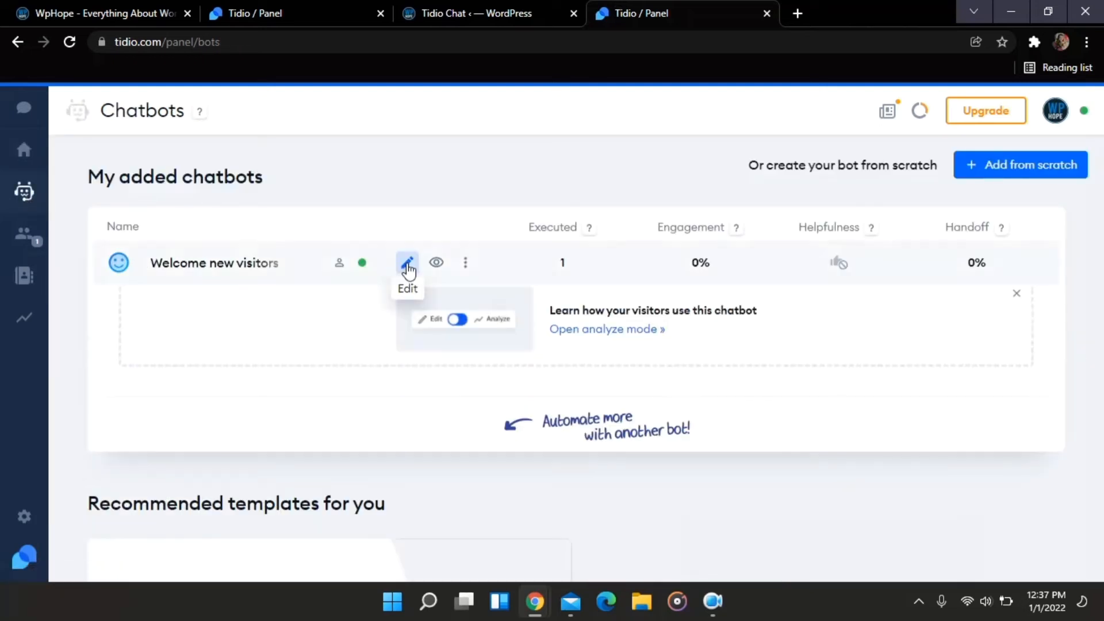
pyautogui.click(407, 264)
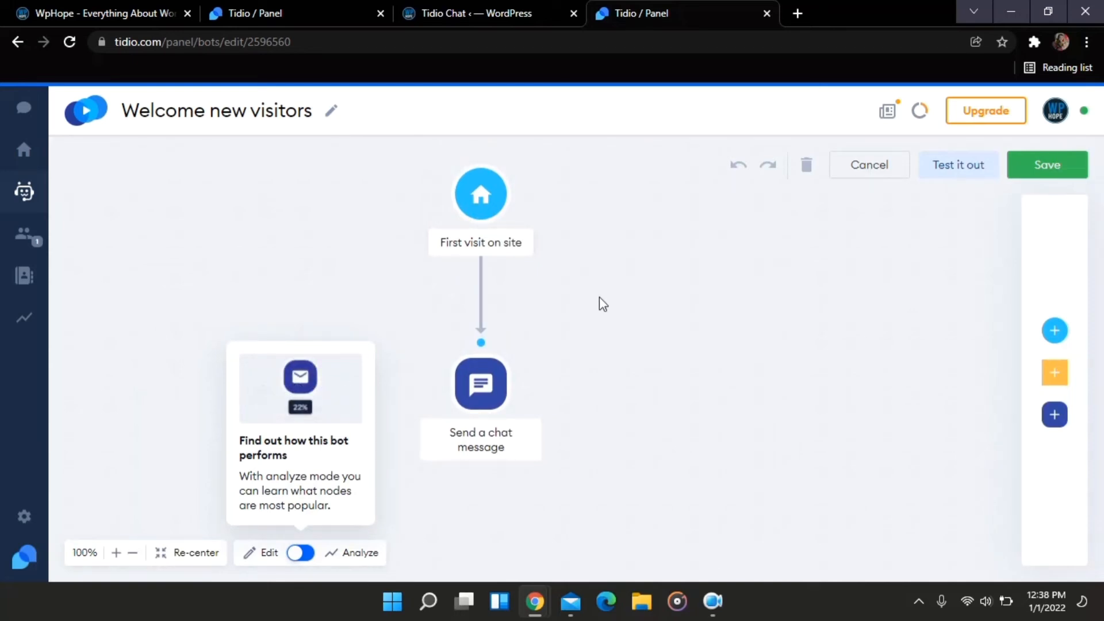
pyautogui.scroll(-1, 727, 360)
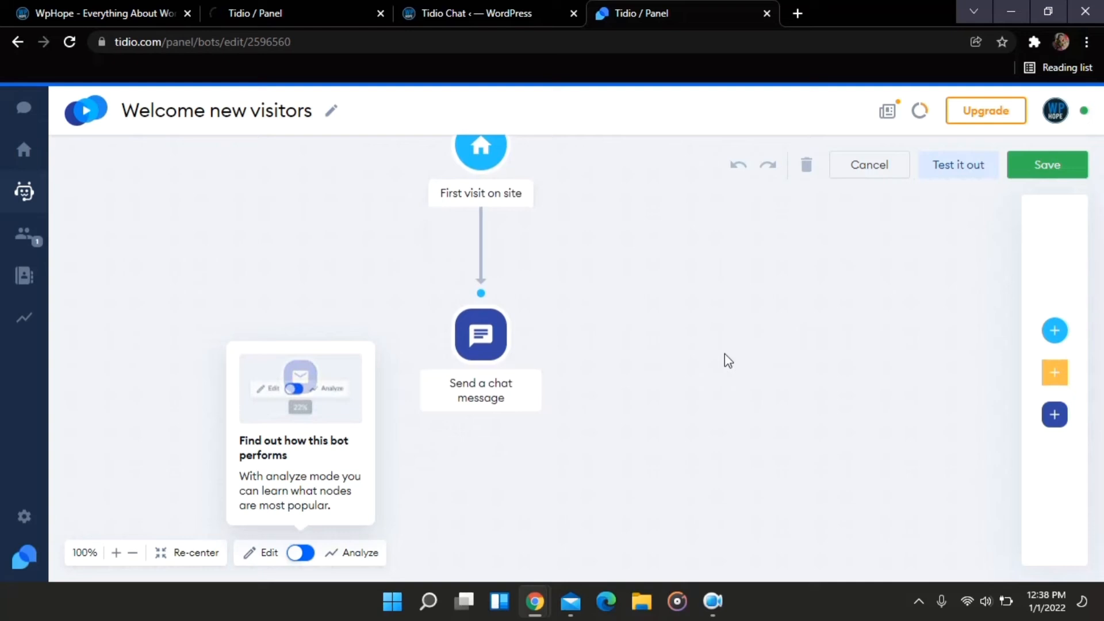
pyautogui.click(480, 334)
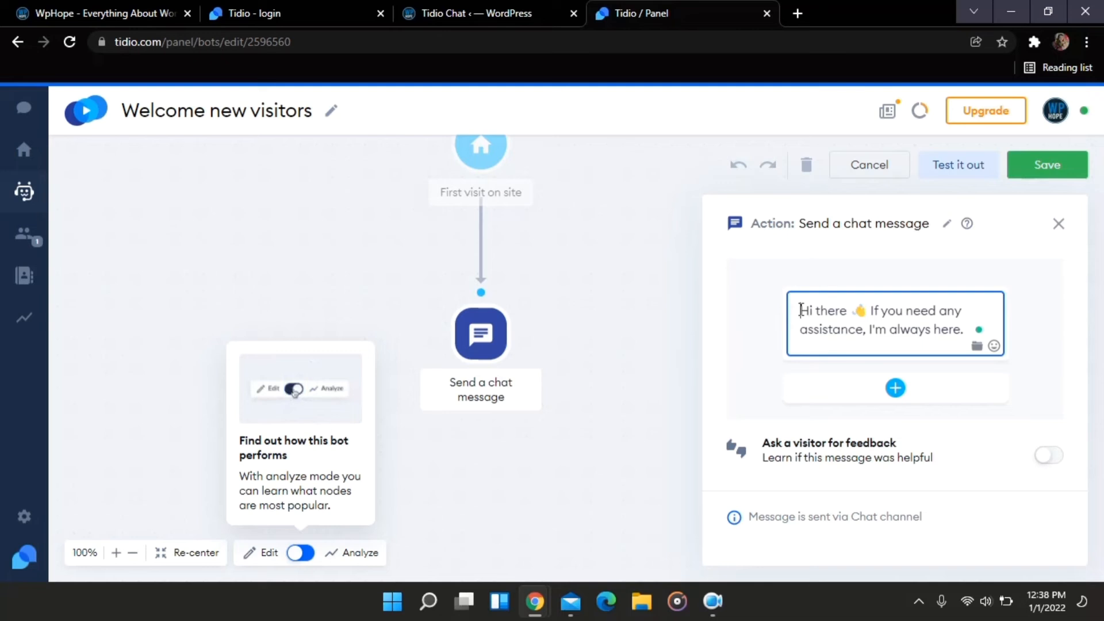
pyautogui.moveTo(800, 311); pyautogui.dragTo(973, 326)
pyautogui.press('BackSpace')
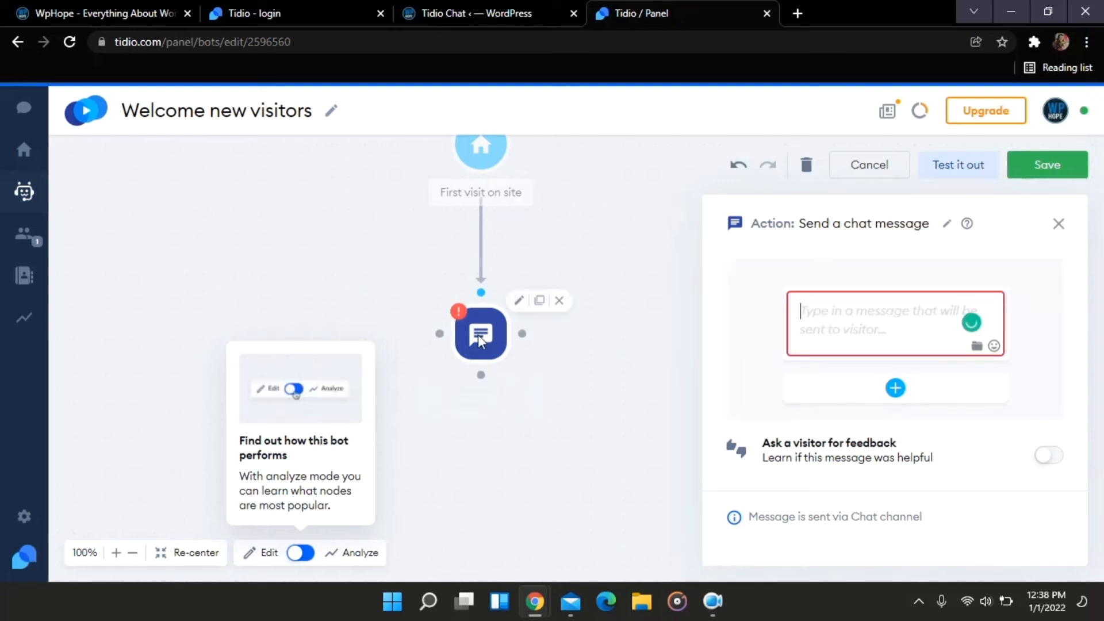
pyautogui.write('Hello')
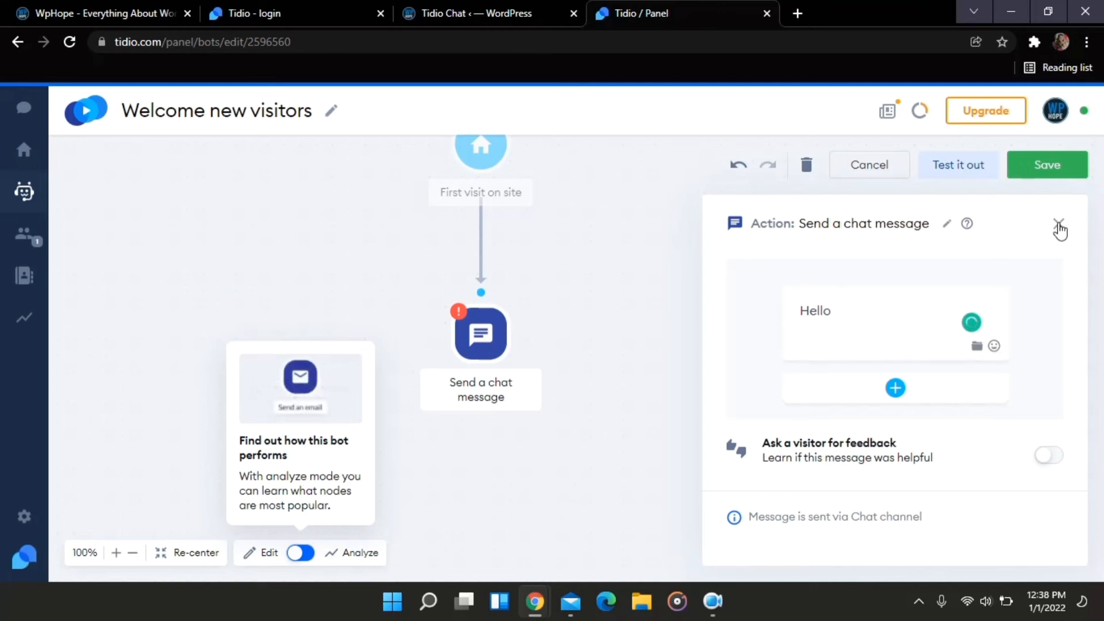
pyautogui.click(1060, 229)
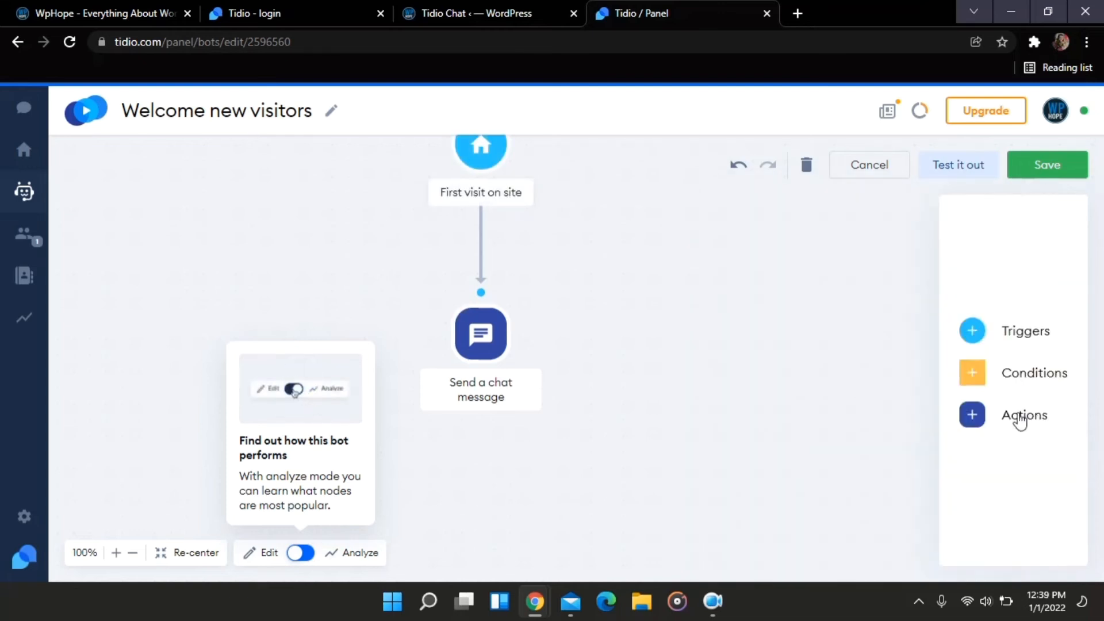
# Step: Browse the Triggers, Conditions and Actions lists in the add-step panel
pyautogui.click(1021, 419)
pyautogui.scroll(-1, 854, 322)
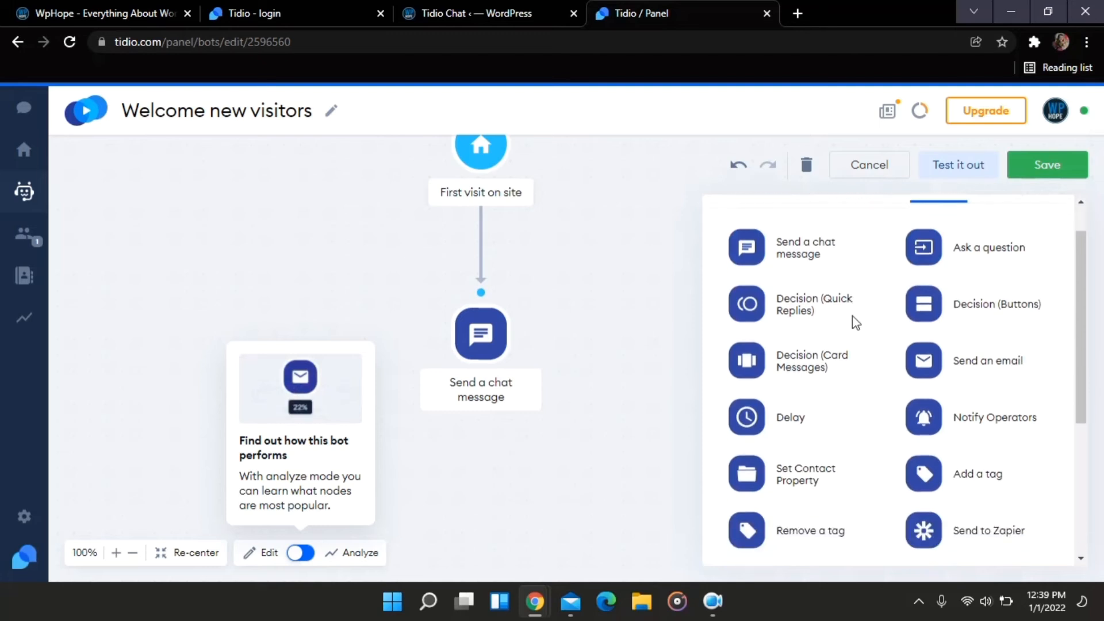
pyautogui.scroll(1, 855, 321)
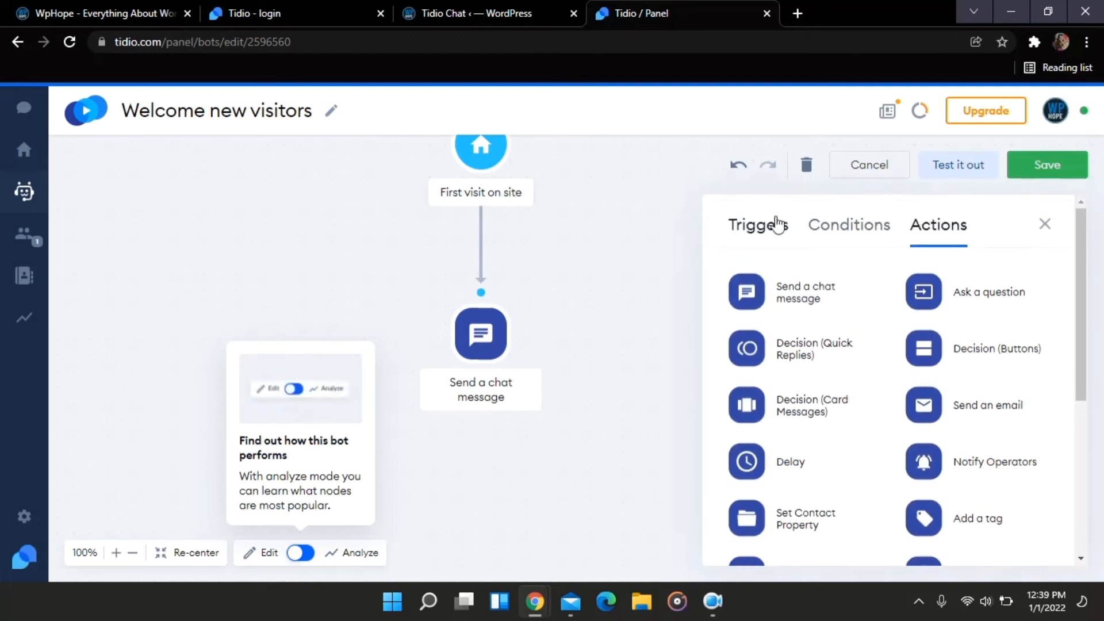
pyautogui.click(762, 228)
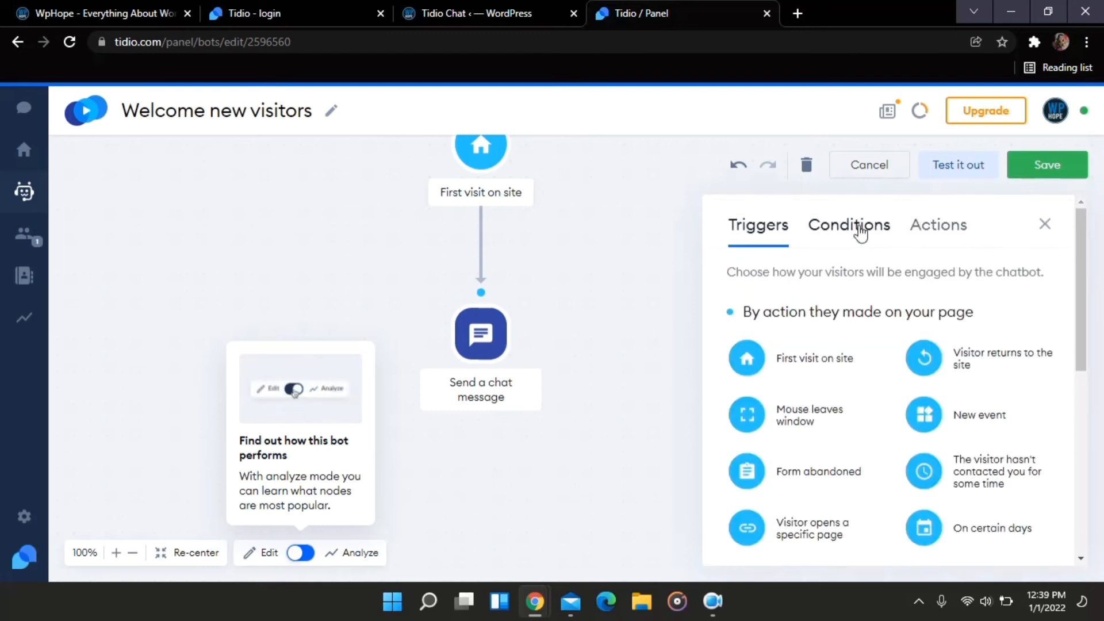
pyautogui.click(861, 233)
pyautogui.click(936, 231)
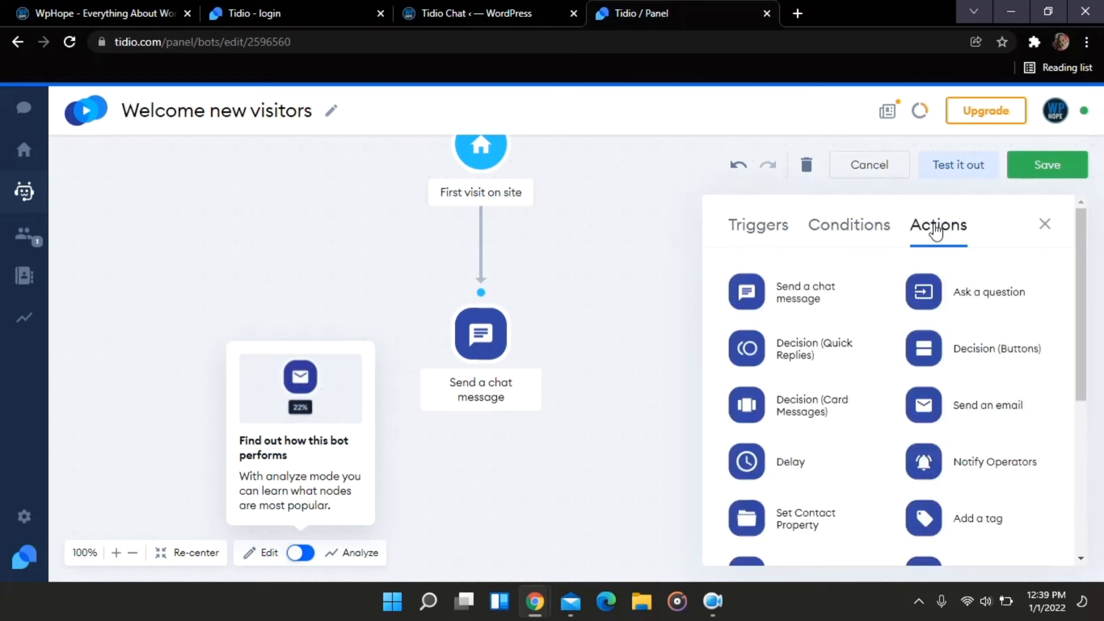
pyautogui.scroll(-1, 860, 290)
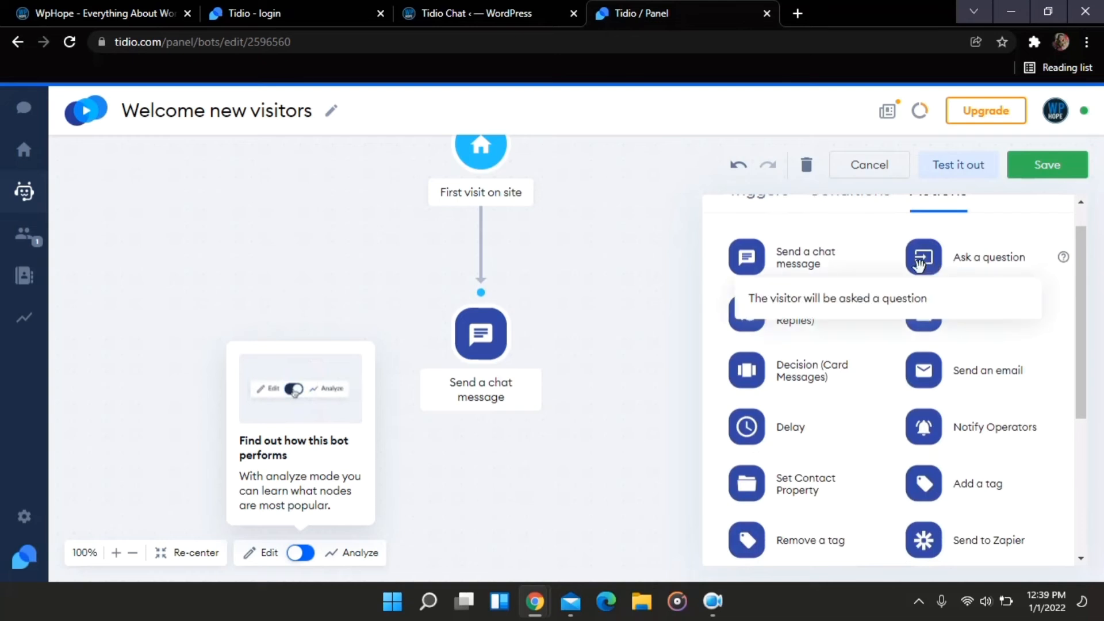
# Step: Add an Ask a question step 'How can I help you?' and link the Hello message to it
pyautogui.moveTo(937, 268); pyautogui.dragTo(471, 480)
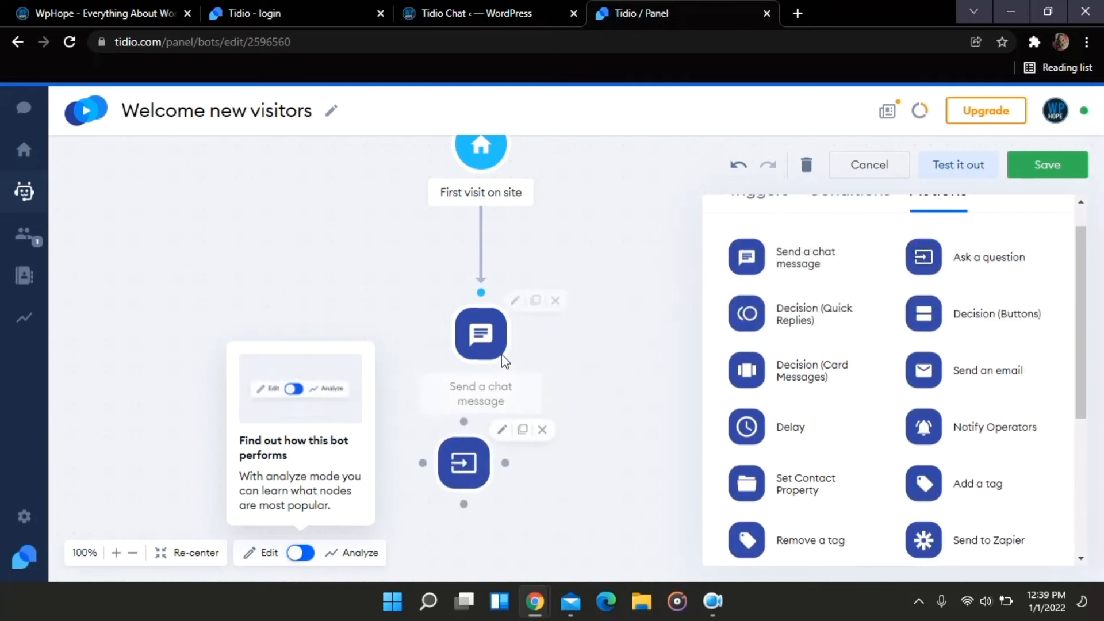
pyautogui.click(461, 475)
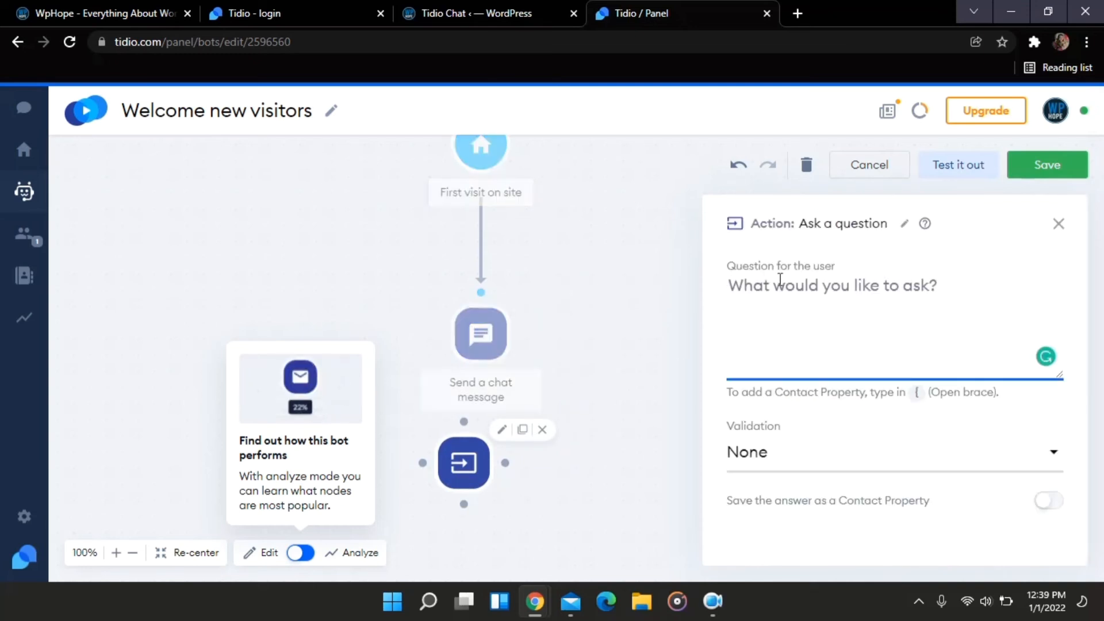
pyautogui.write('How')
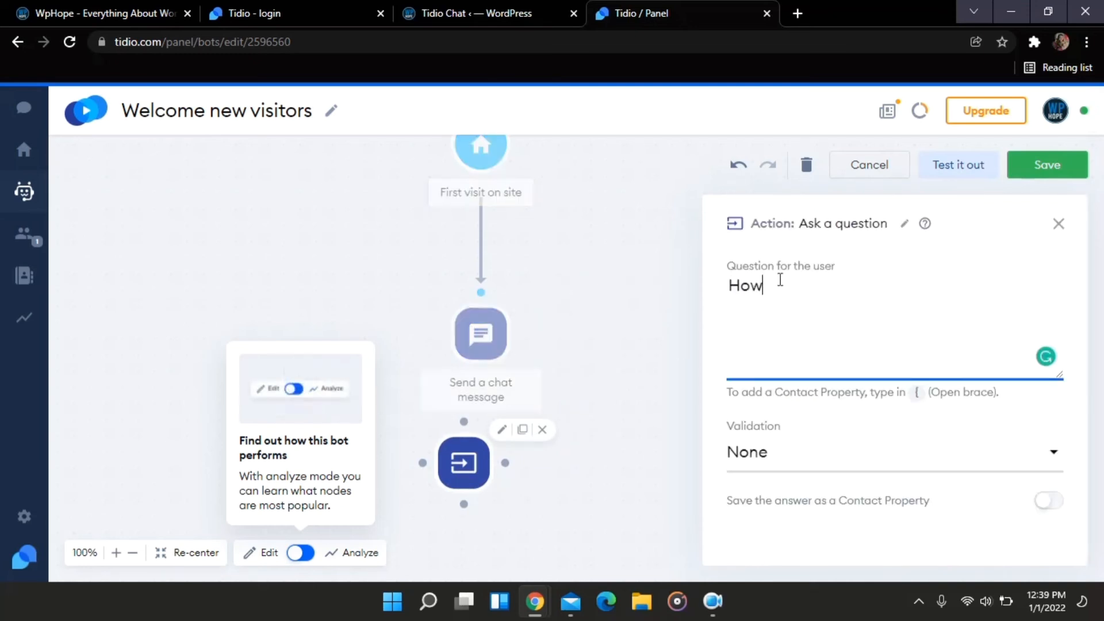
pyautogui.write(' can I he')
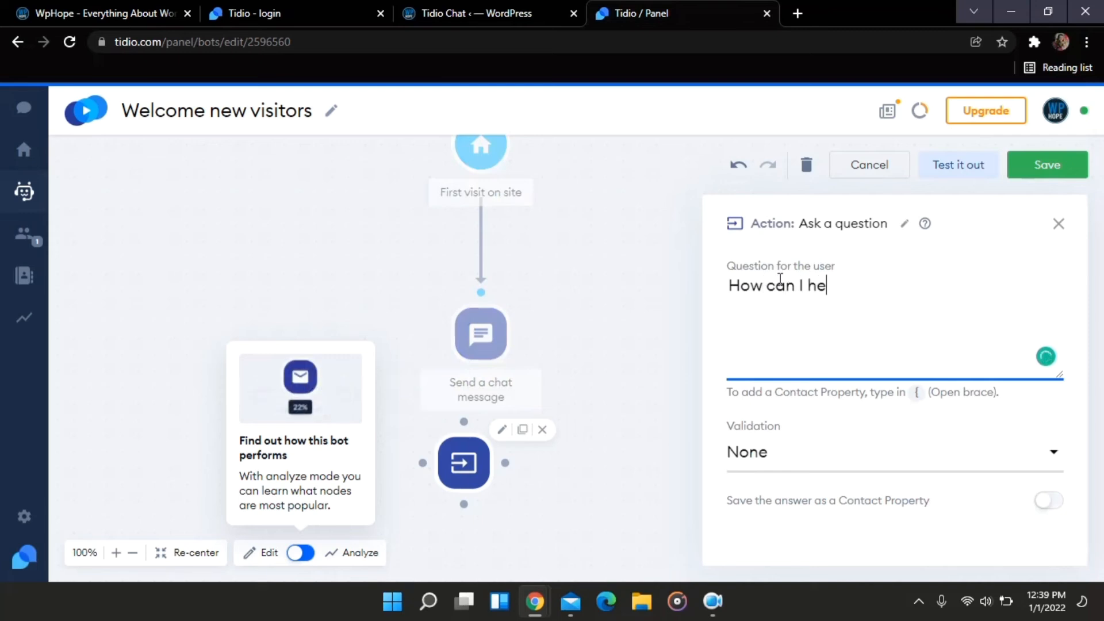
pyautogui.write('lp y')
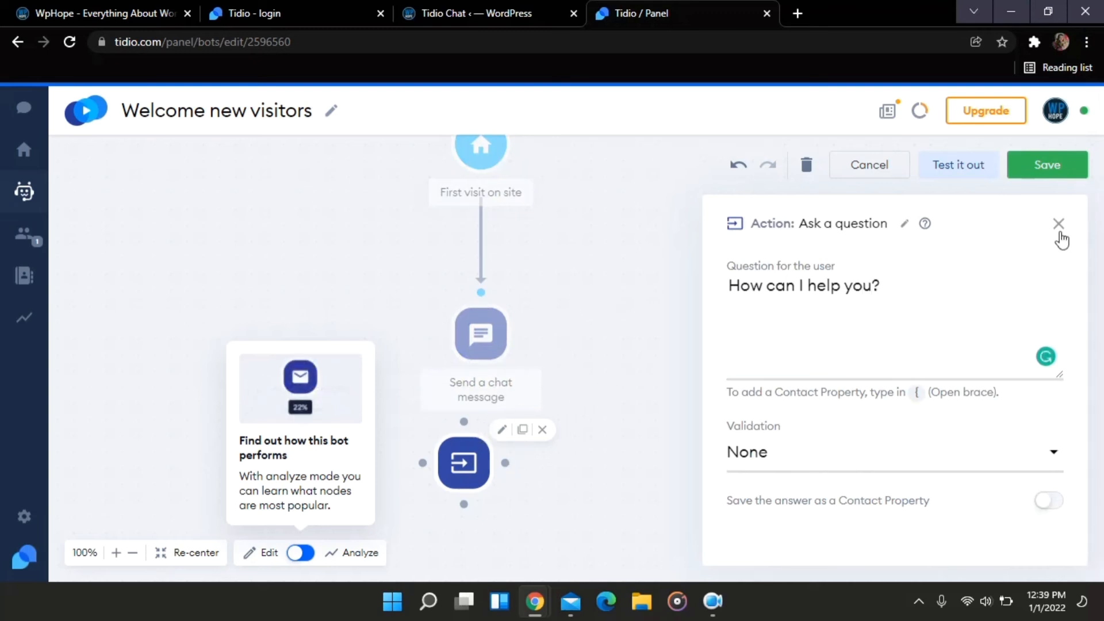
pyautogui.click(1059, 223)
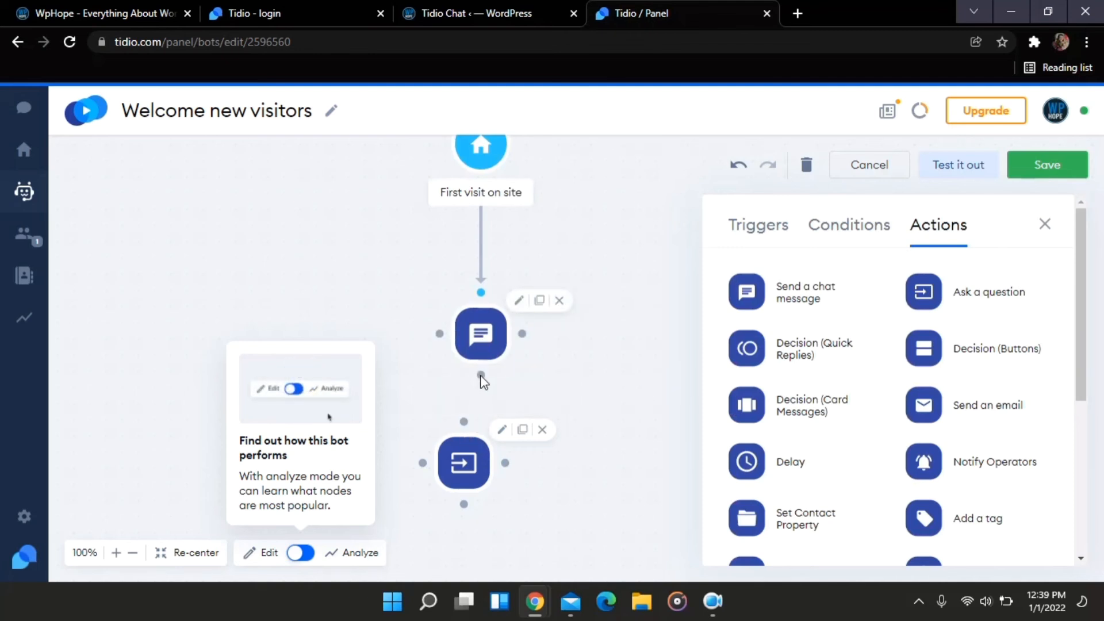
pyautogui.moveTo(481, 377); pyautogui.dragTo(464, 423)
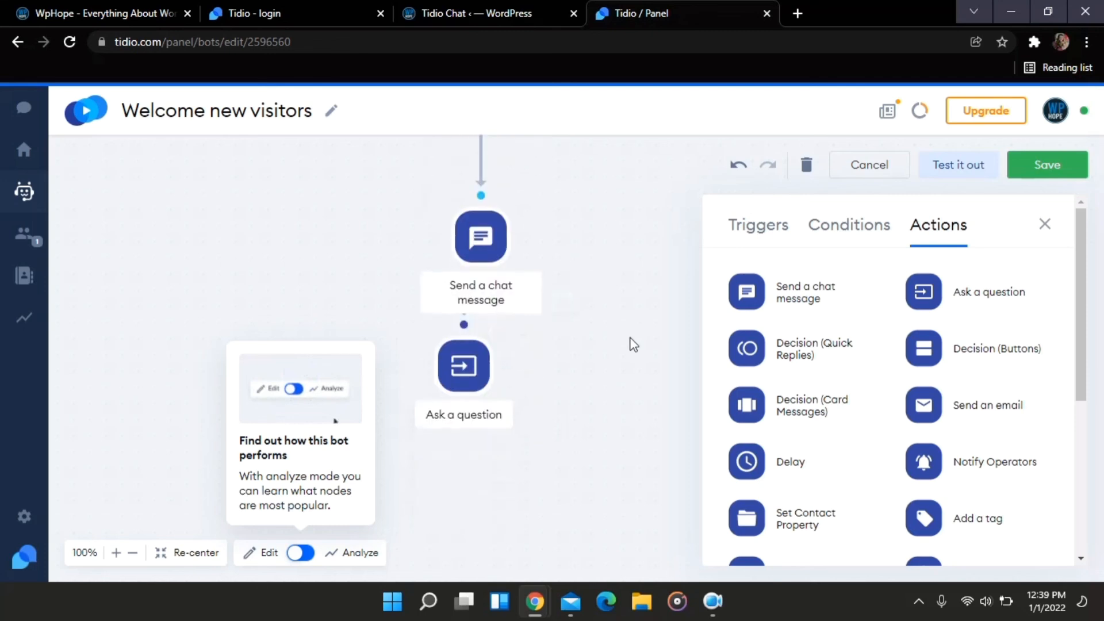
# Step: Save the bot with purpose 'Other tasks', then go back to the WpHope browser tab
pyautogui.click(1048, 167)
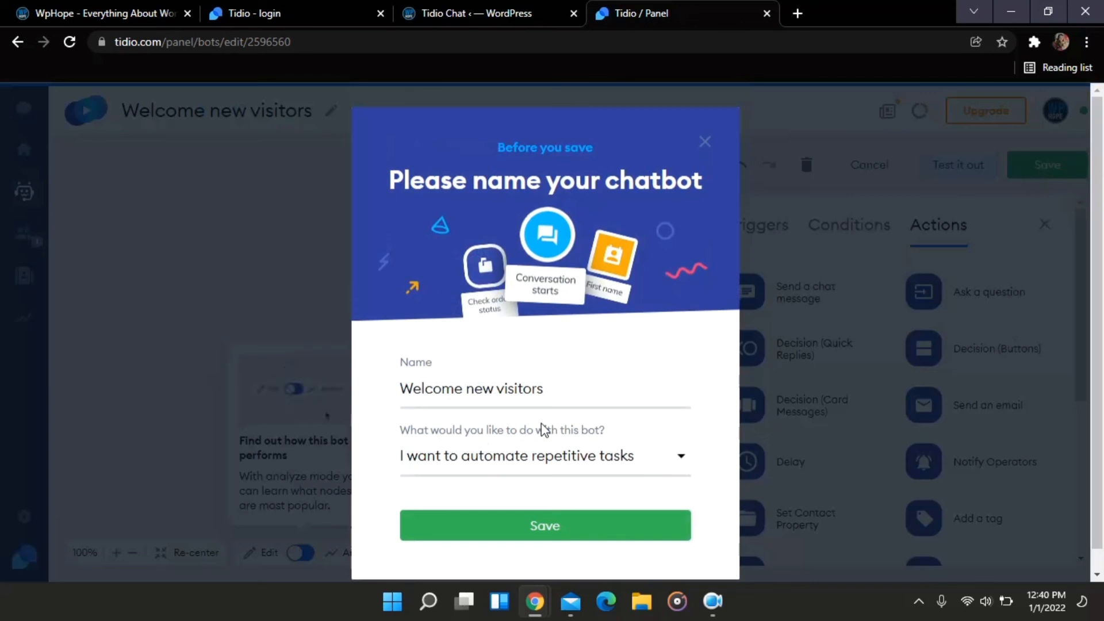
pyautogui.click(683, 458)
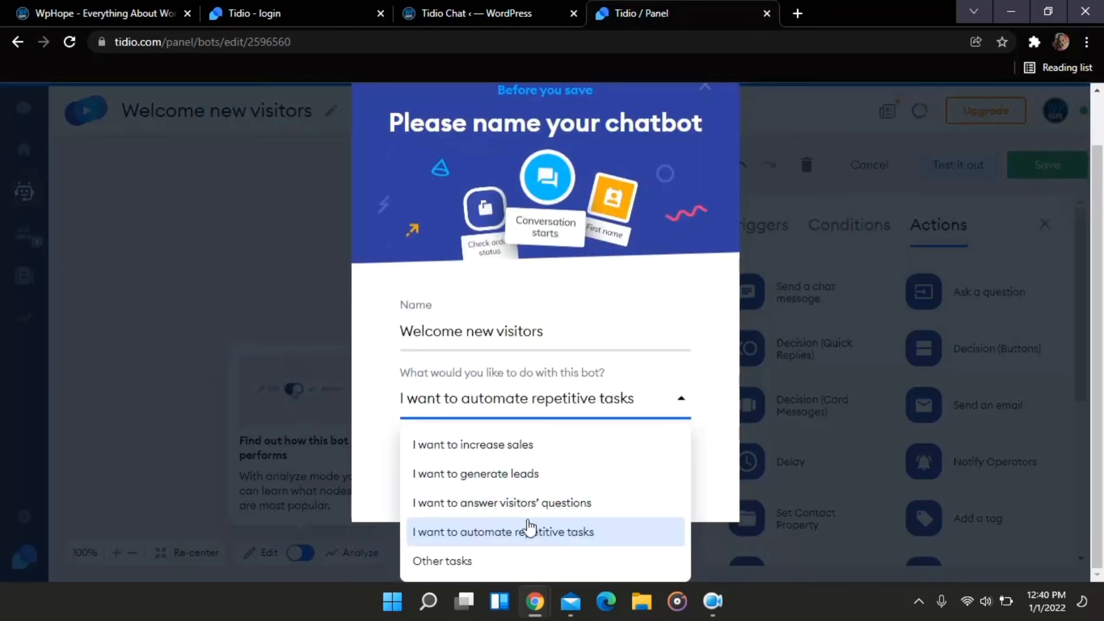
pyautogui.click(501, 565)
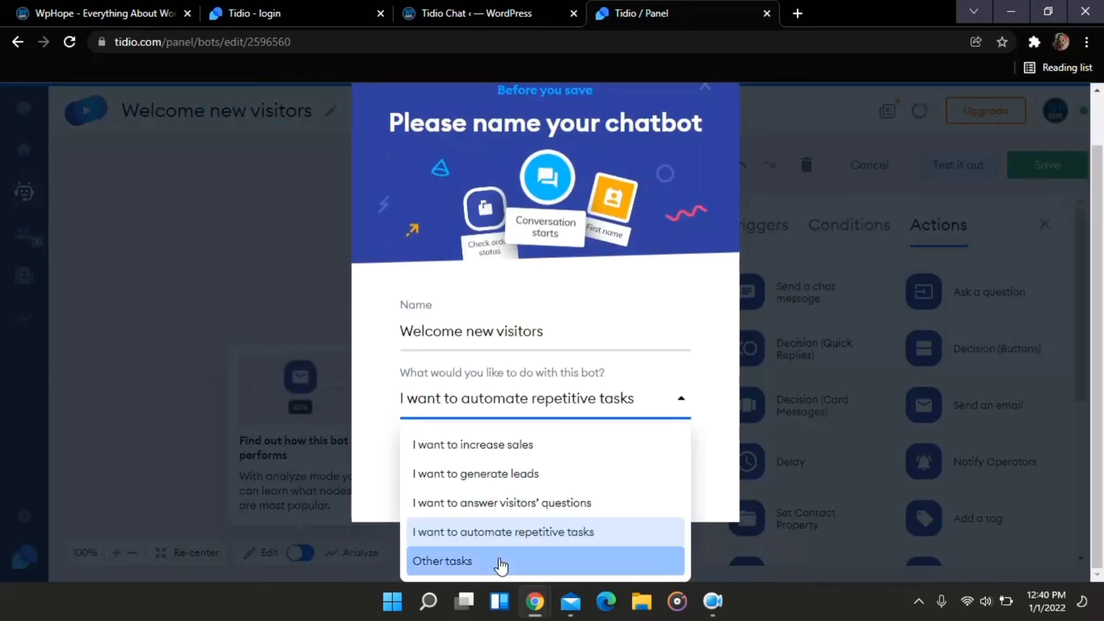
pyautogui.click(524, 509)
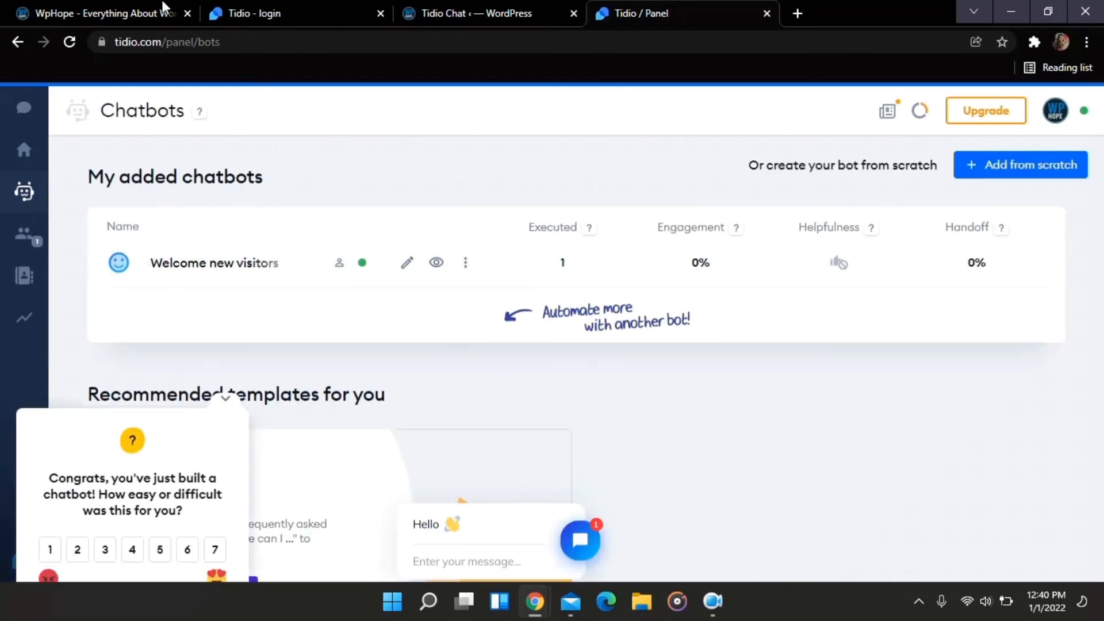
pyautogui.click(127, 7)
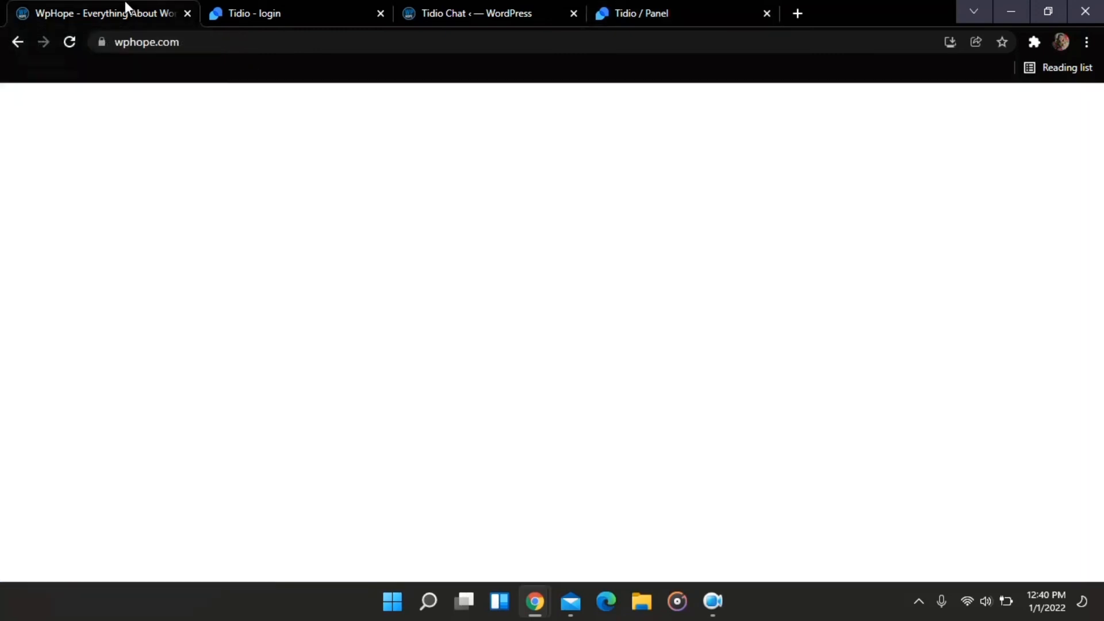
# Step: Reload wphope.com and open the chat widget to see 'Hello' and 'How can I help you?'
pyautogui.click(68, 42)
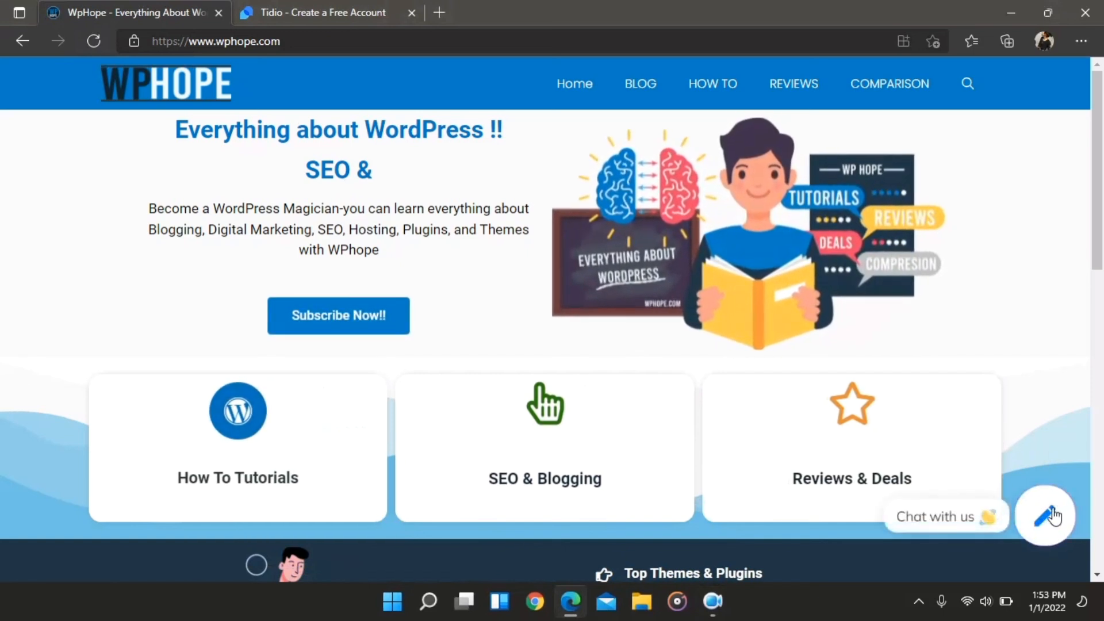
pyautogui.click(1053, 516)
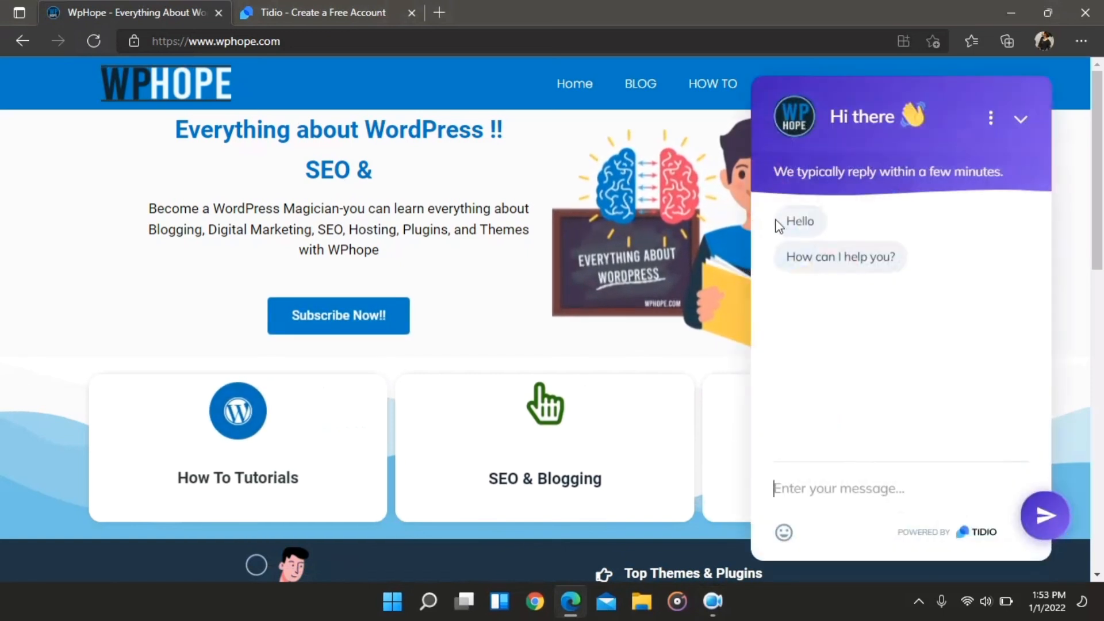